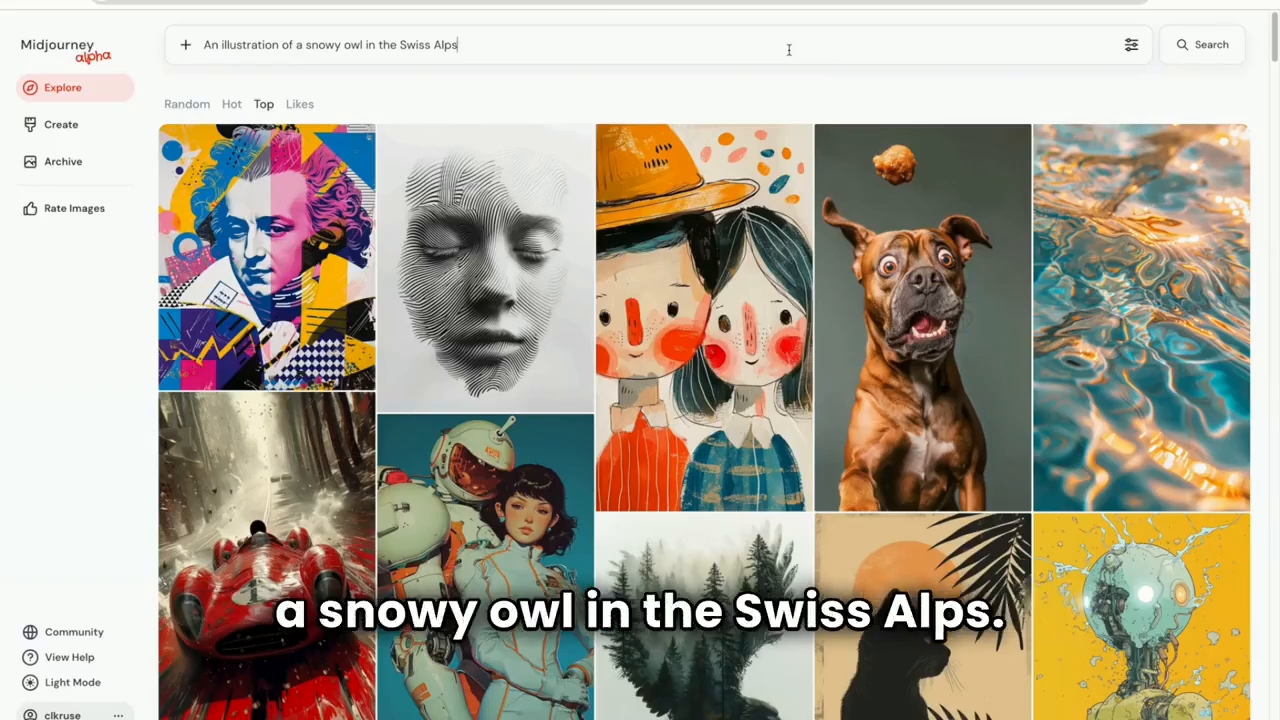
Submit the prompt "An illustration of a snowy owl in the Swiss Alps" and go to the Create page
key("Return")
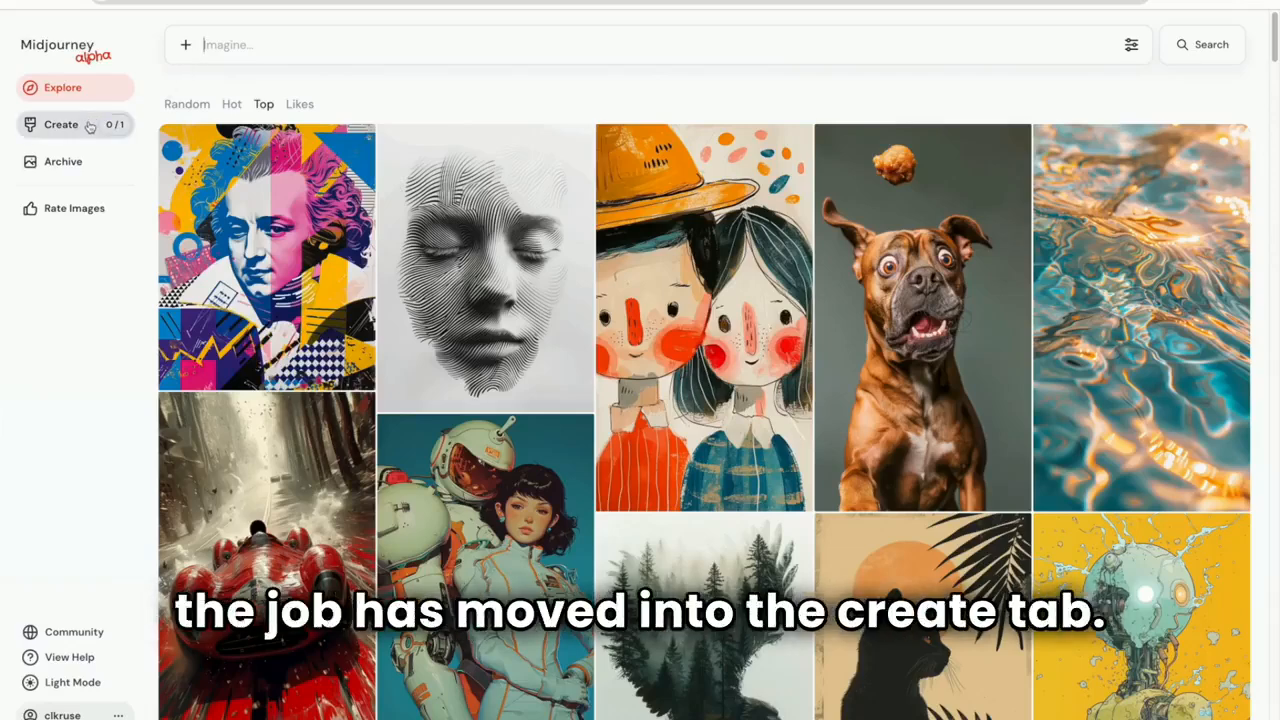
left_click(90, 127)
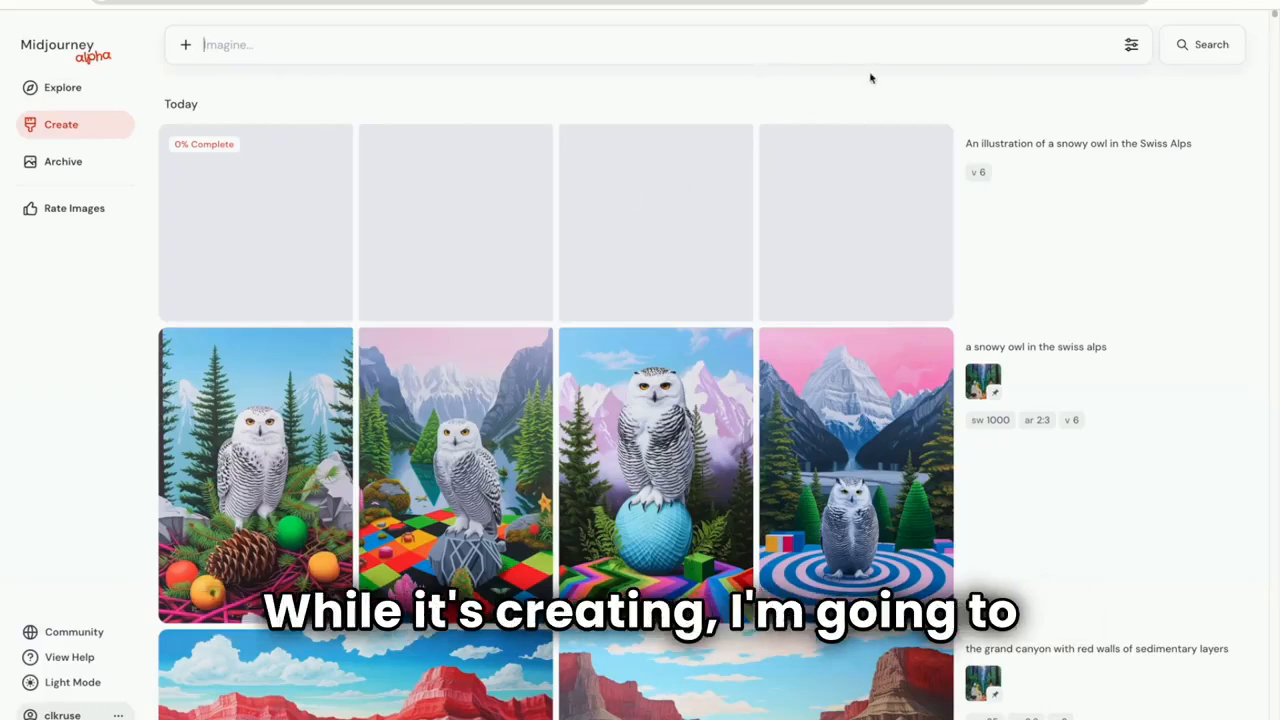
Set the default image size to 3:2 landscape and resubmit the previous snowy owl prompt
left_click(1130, 47)
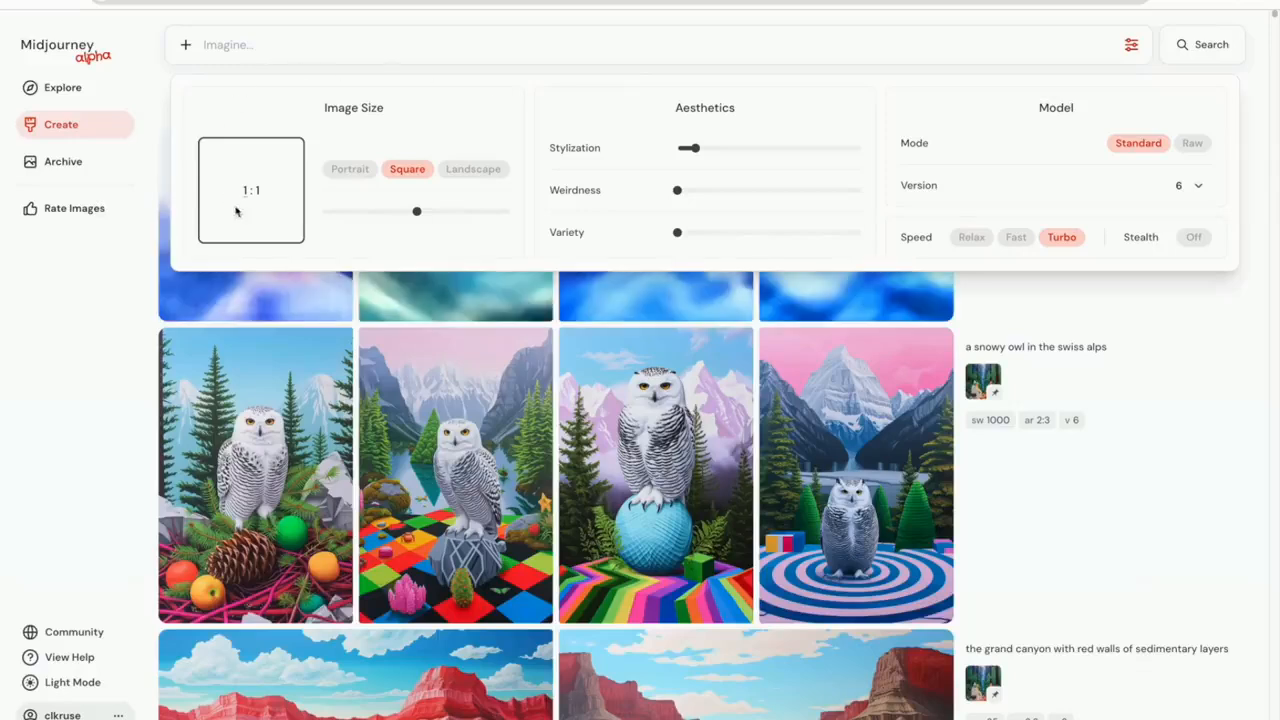
left_click_drag(418, 212, 470, 211)
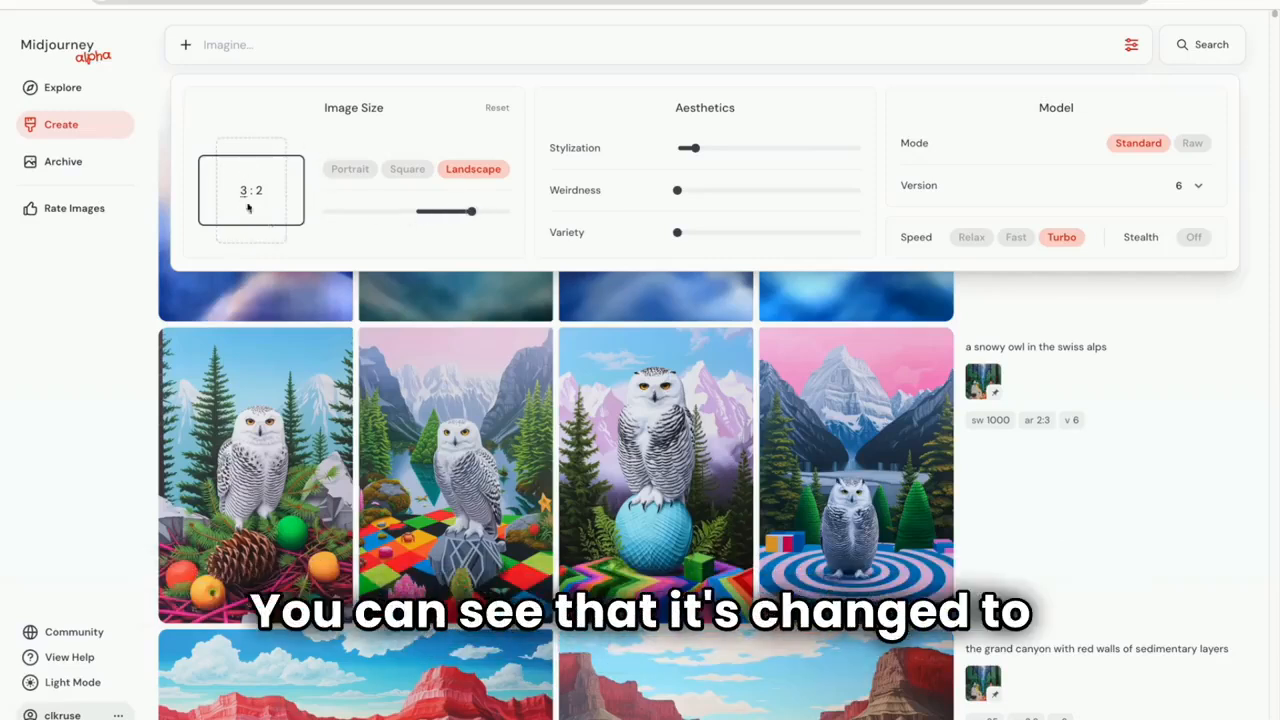
left_click(484, 71)
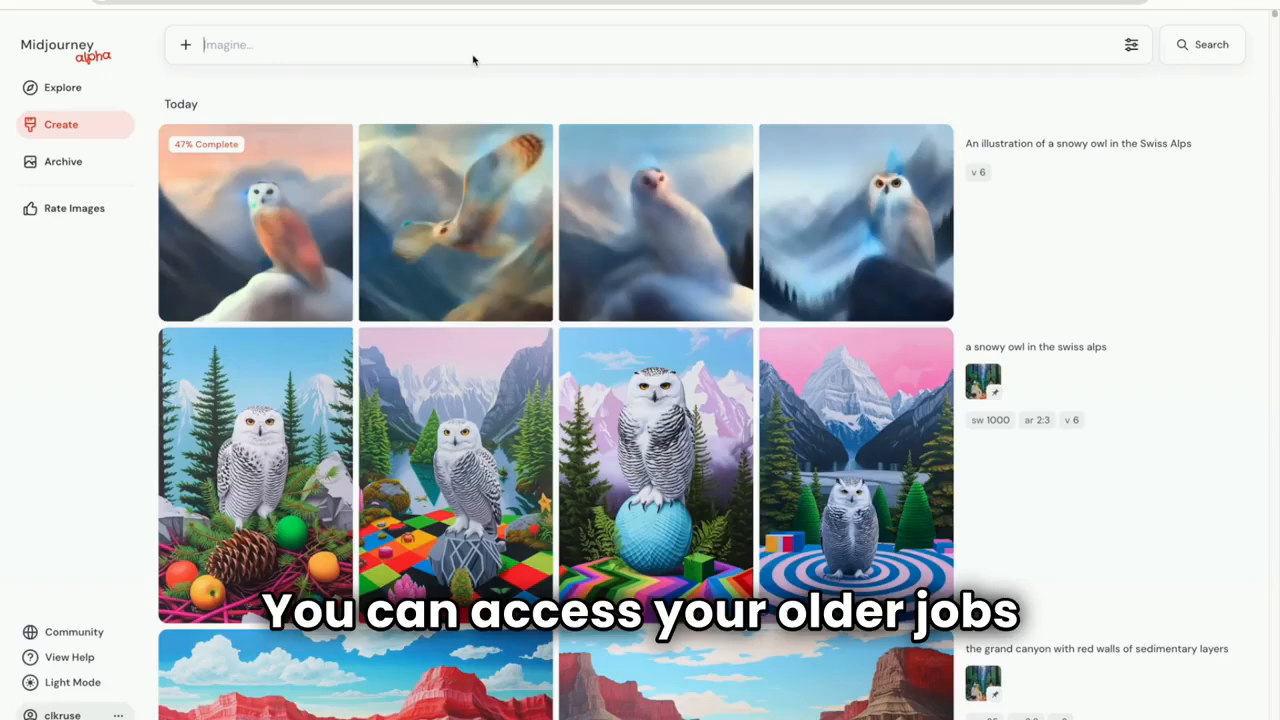
key("Up")
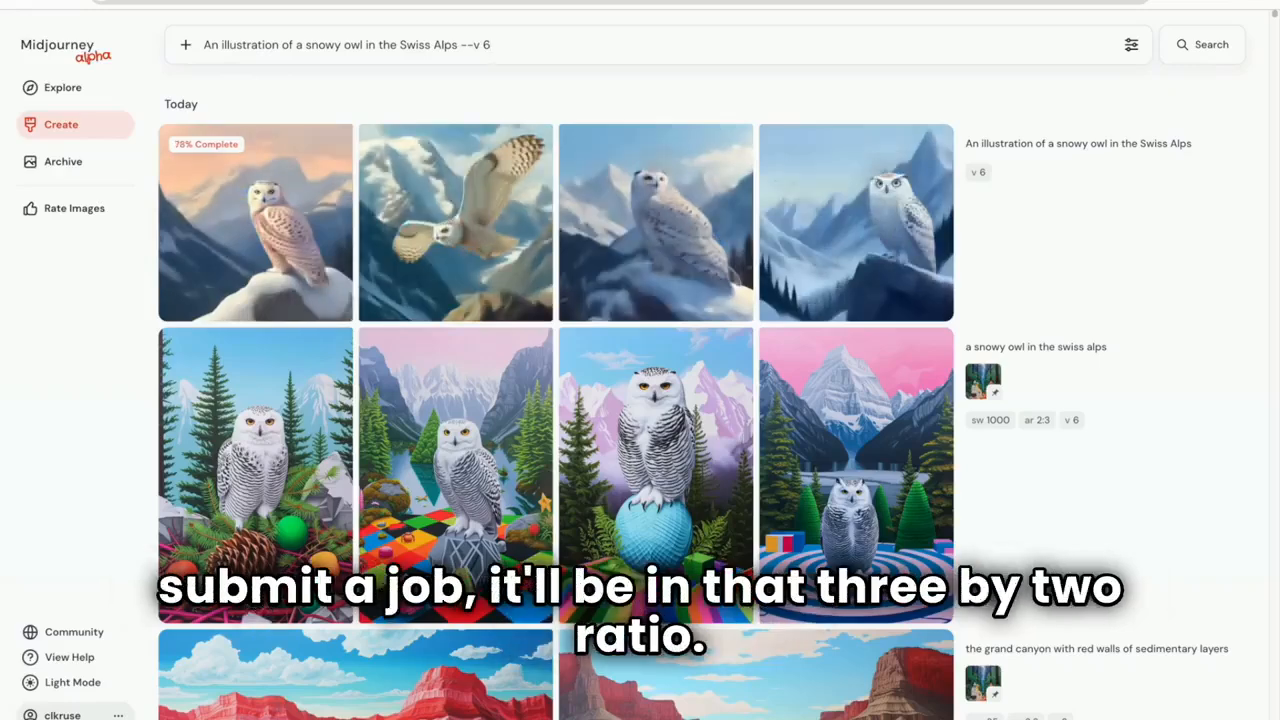
key("Return")
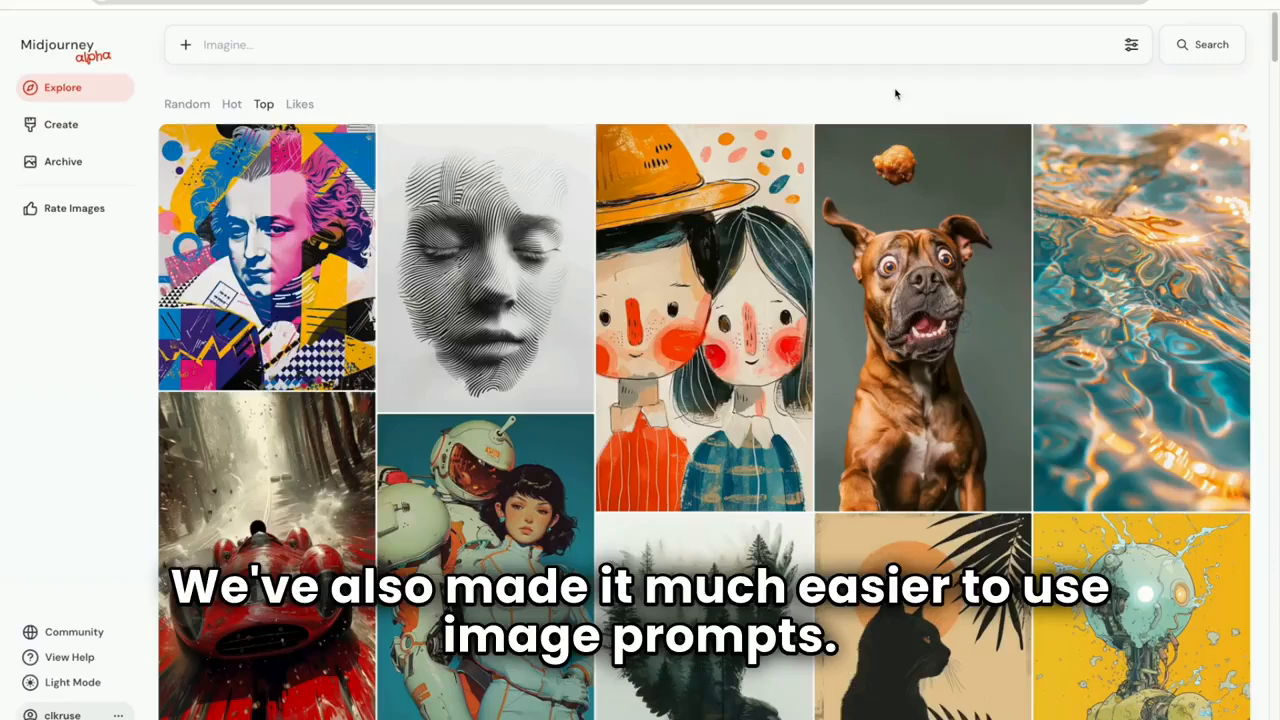
Combine the astronaut couple and straw-hat couple pictures as image prompts with "--ar 2:3", submit, and view the job on the Create page
mouse_move(484, 557)
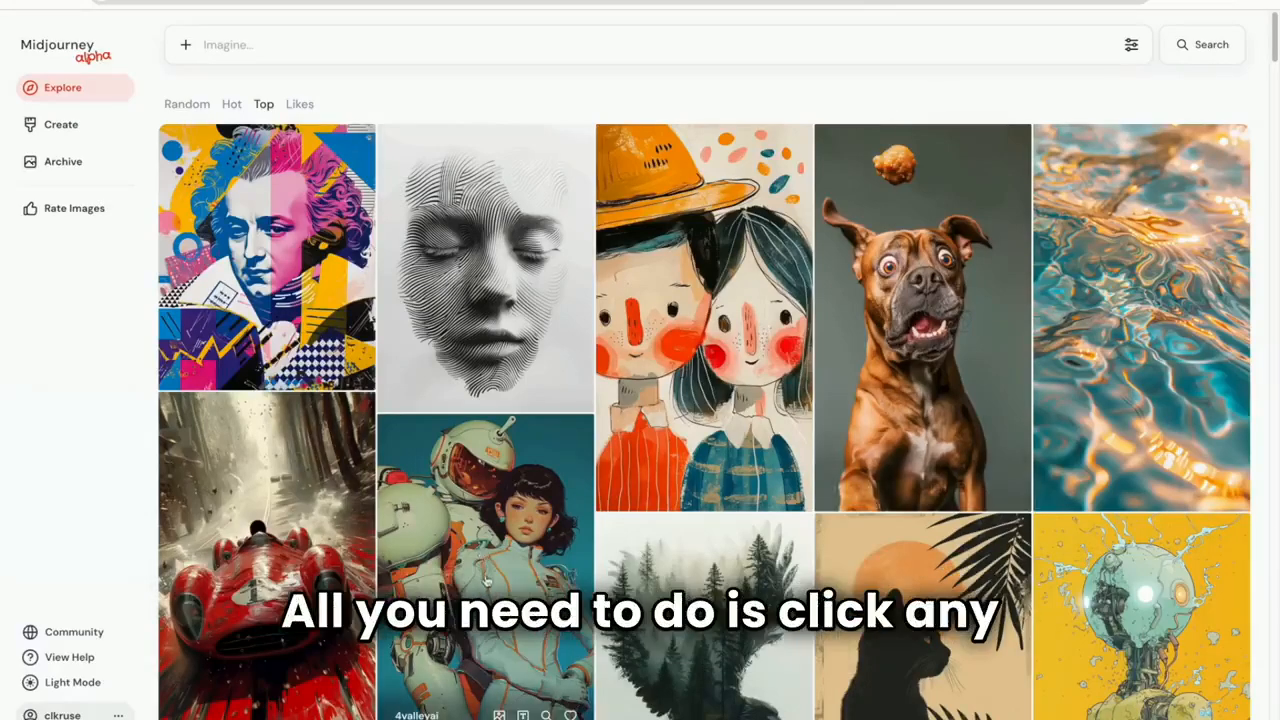
left_click_drag(486, 578, 218, 84)
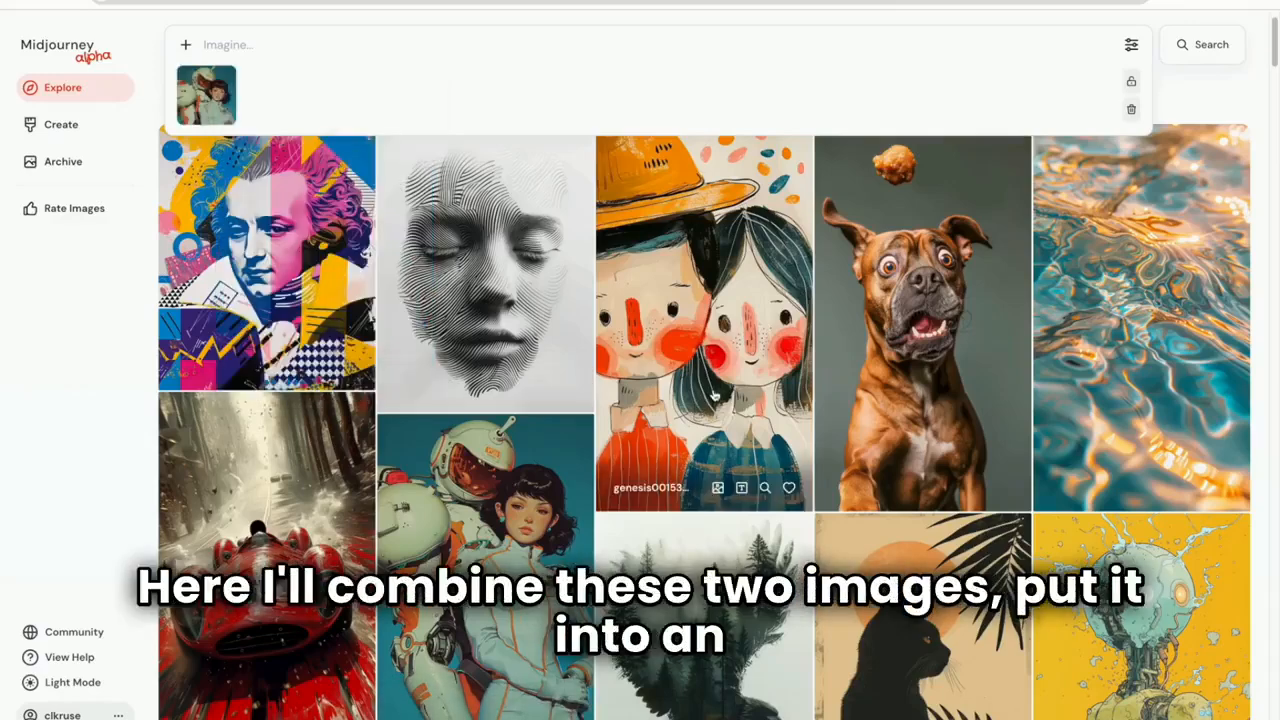
left_click_drag(714, 394, 264, 84)
left_click(246, 48)
type("--ar 2:3")
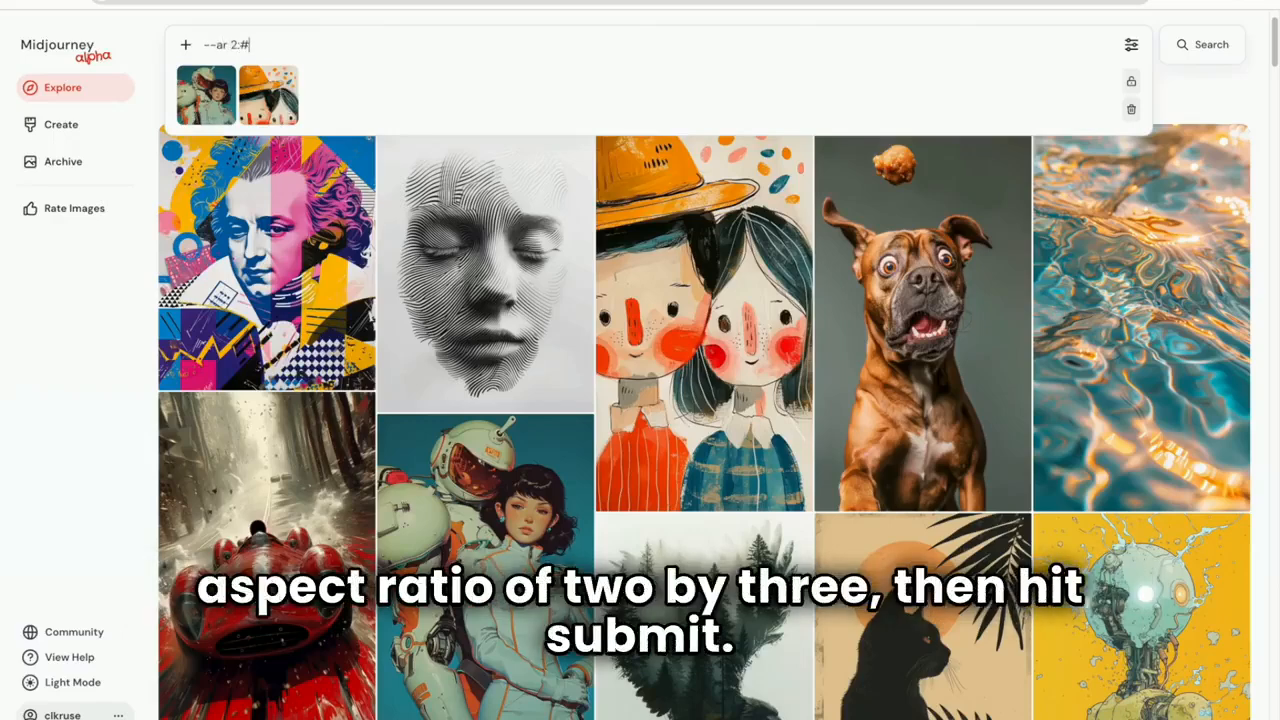
key("Return")
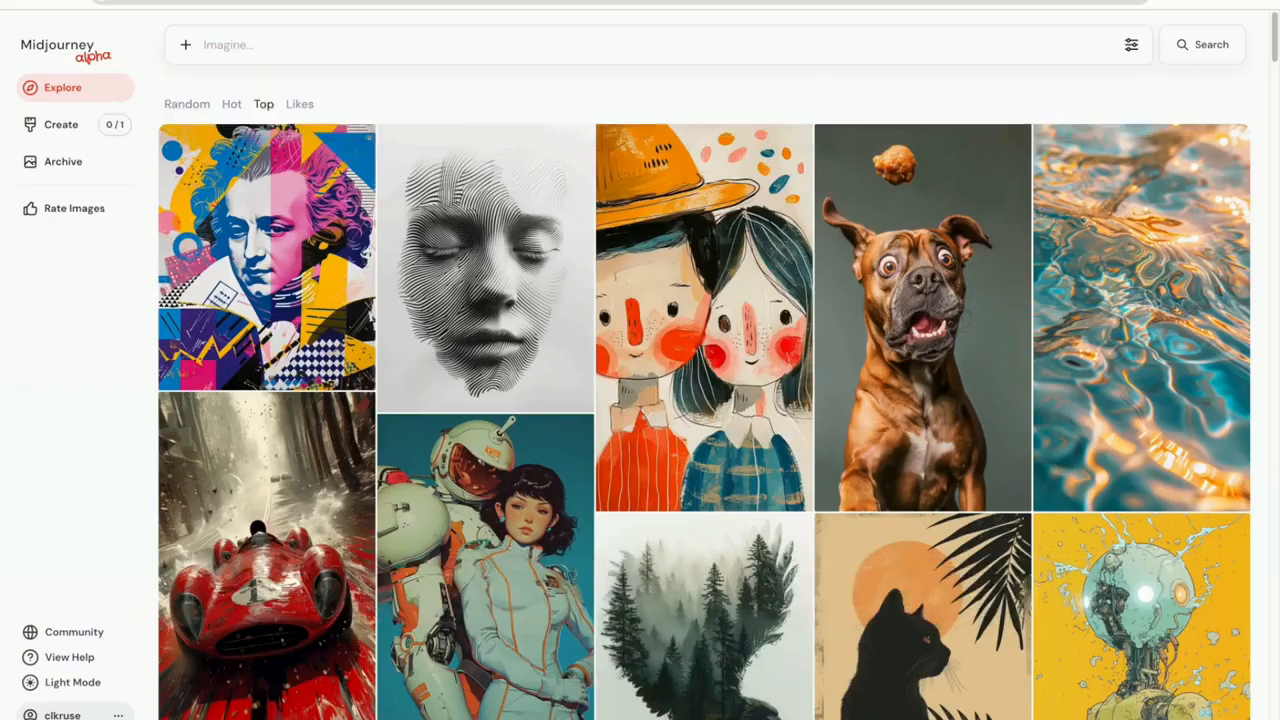
left_click(68, 126)
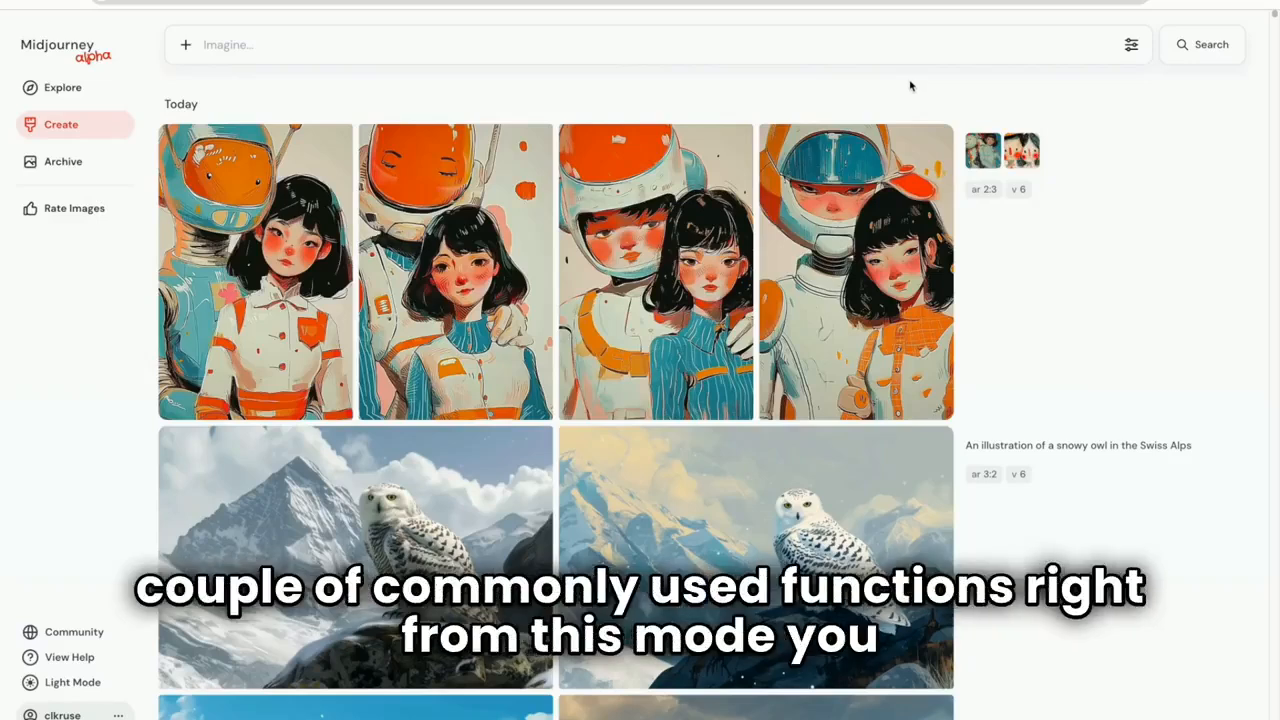
Hide the newest job of astronaut couple images from the created images
mouse_move(860, 192)
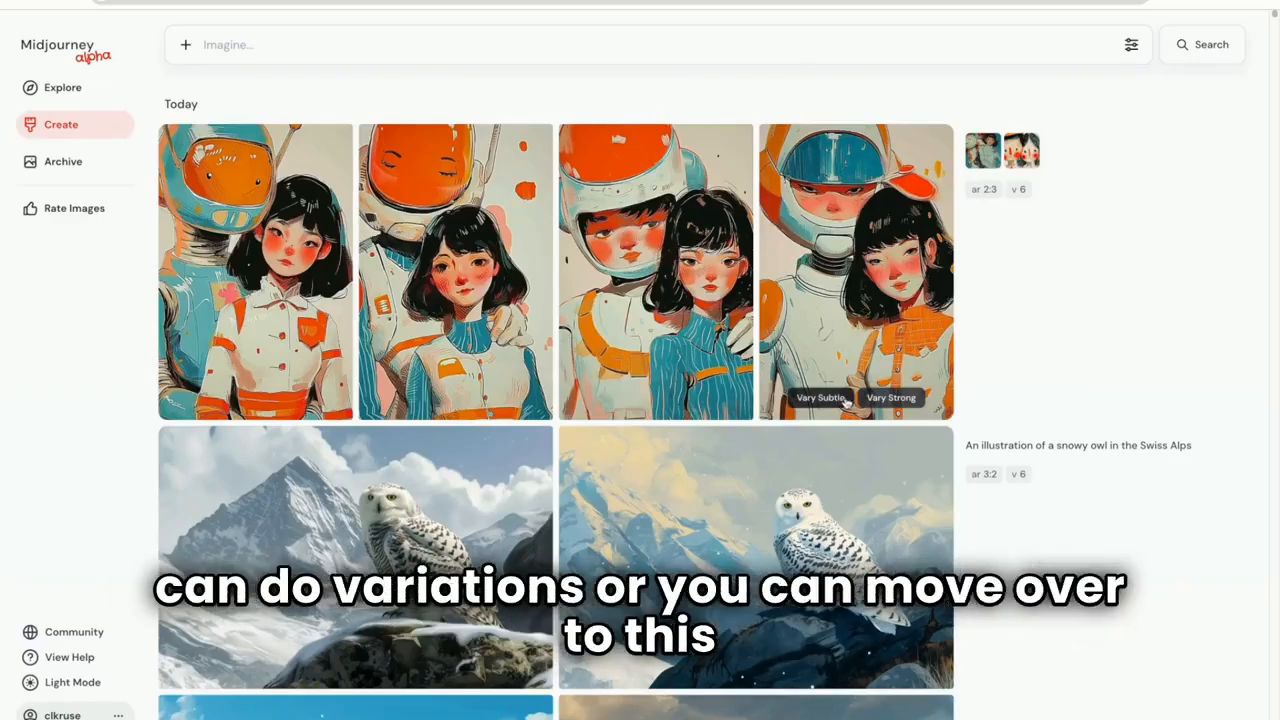
mouse_move(1012, 414)
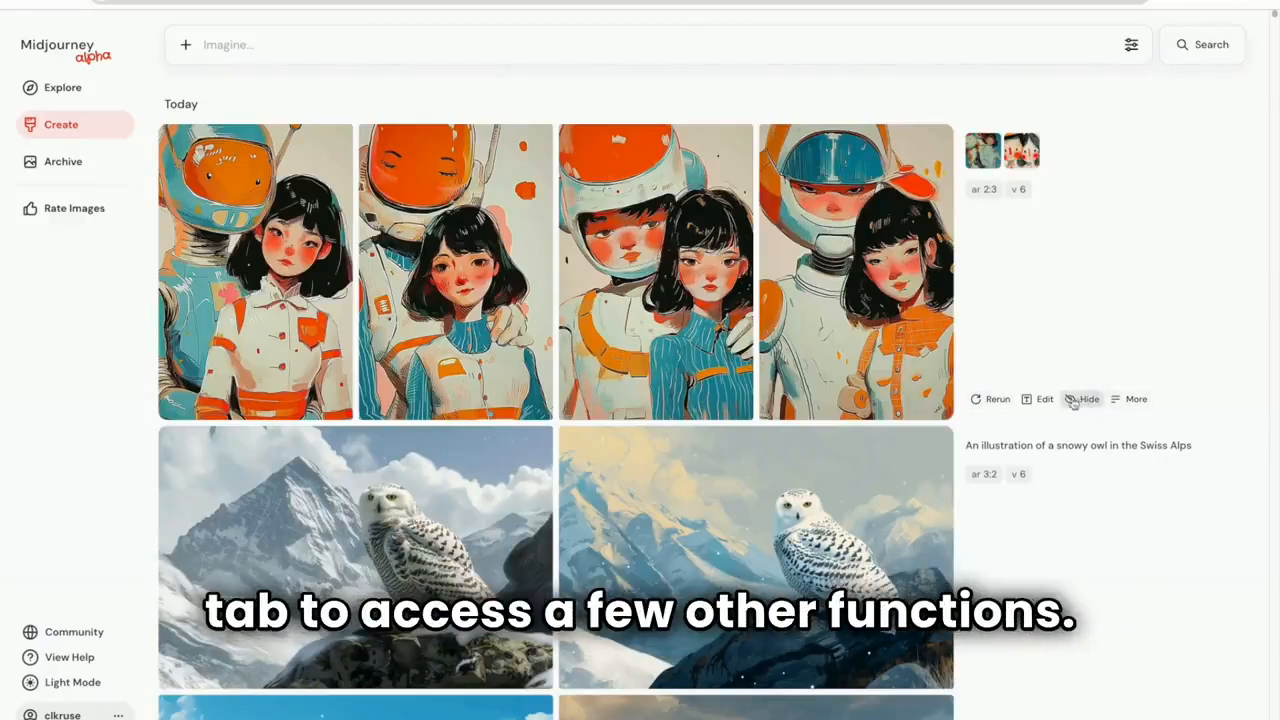
mouse_move(950, 320)
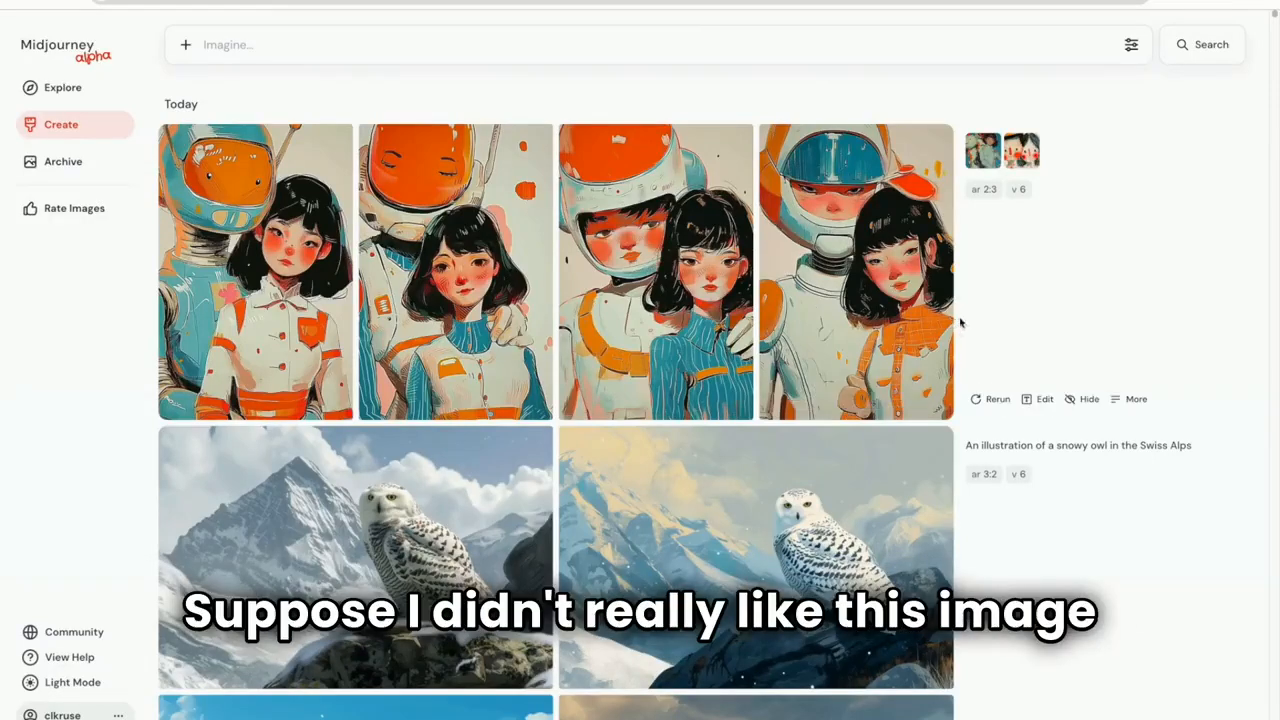
left_click(1082, 400)
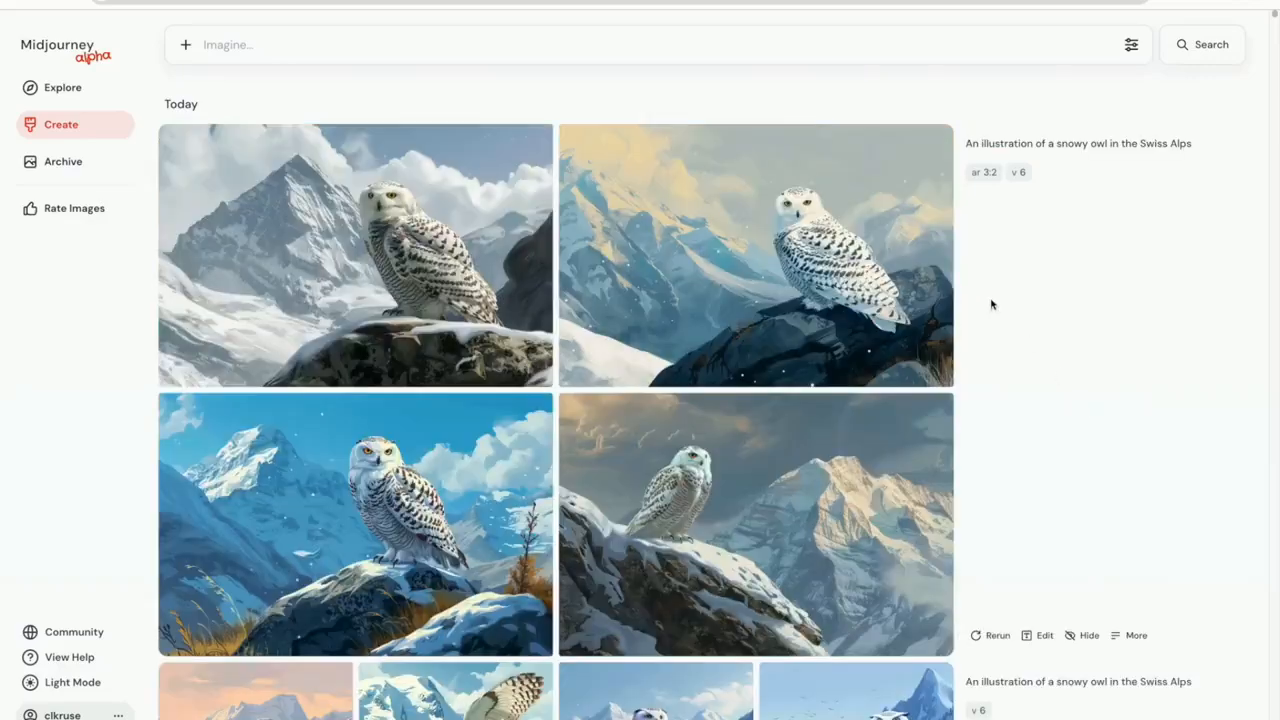
Open the snowy owl image with the pine cone and colored balls, and submit an aspect ratio change to 3:2 with the original centered
scroll(991, 305, "down", 10)
scroll(986, 308, "up", 2)
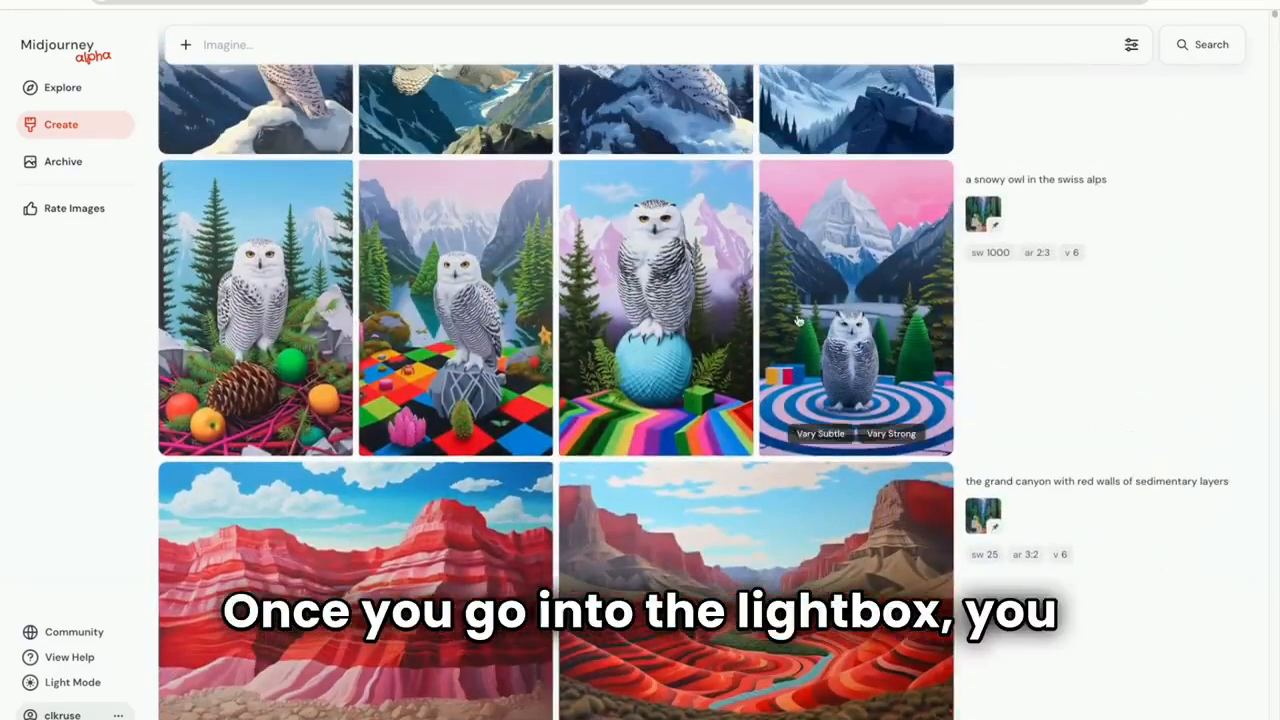
left_click(319, 279)
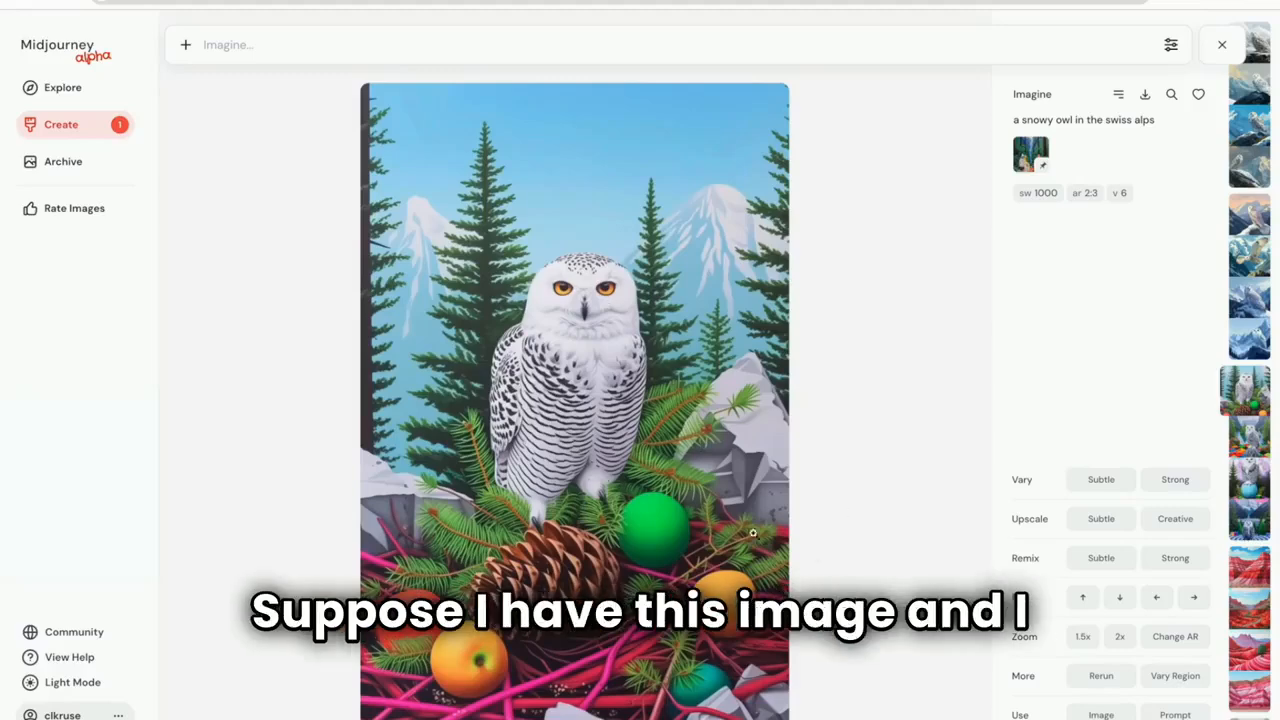
left_click(1175, 637)
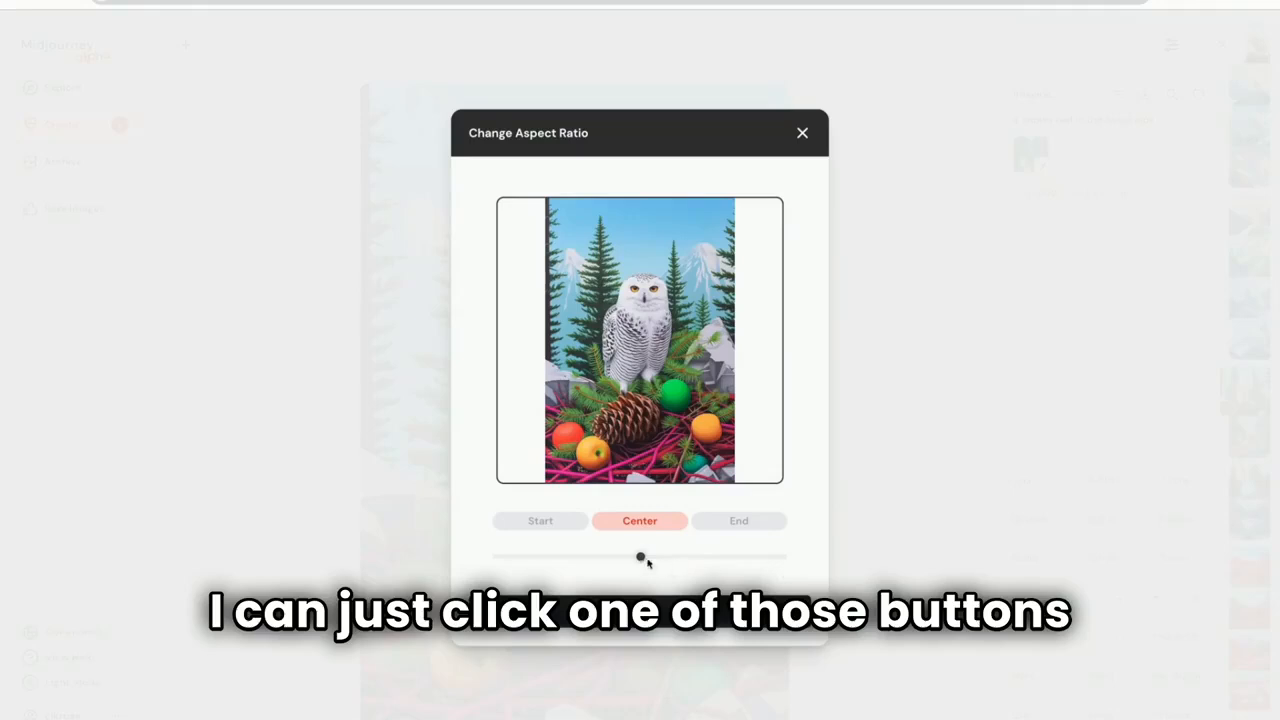
left_click_drag(641, 557, 712, 557)
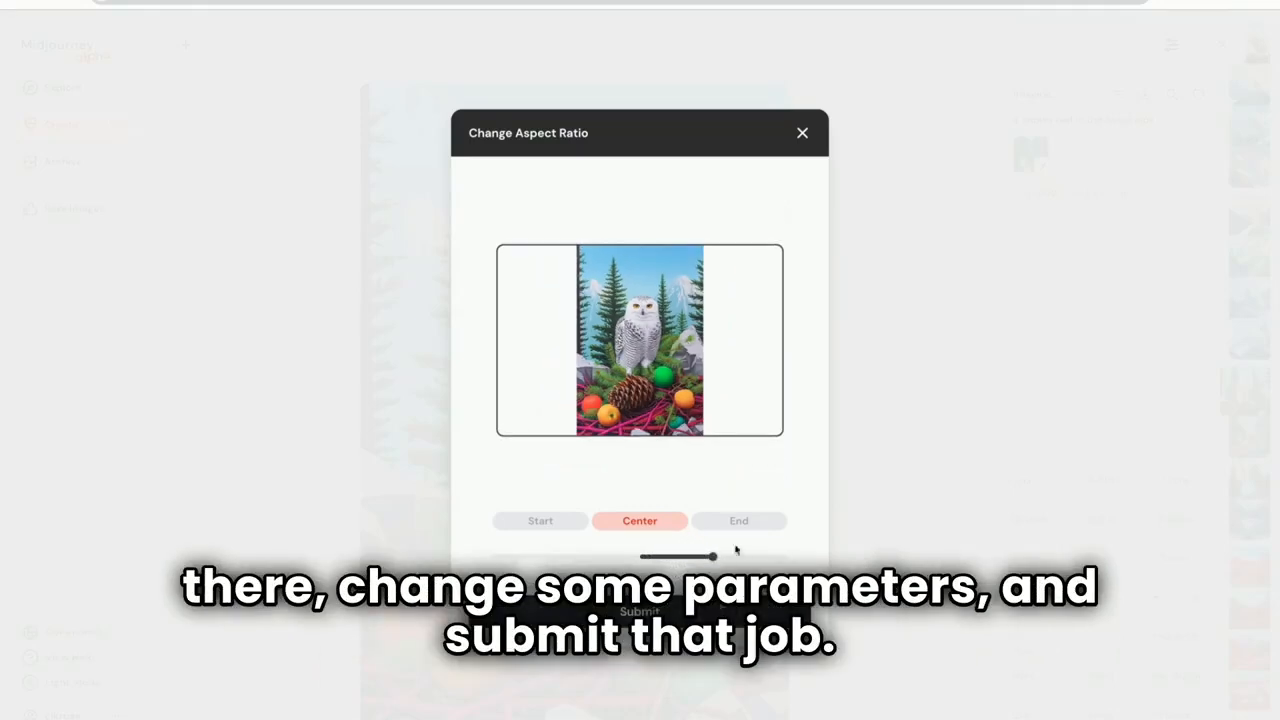
left_click(802, 133)
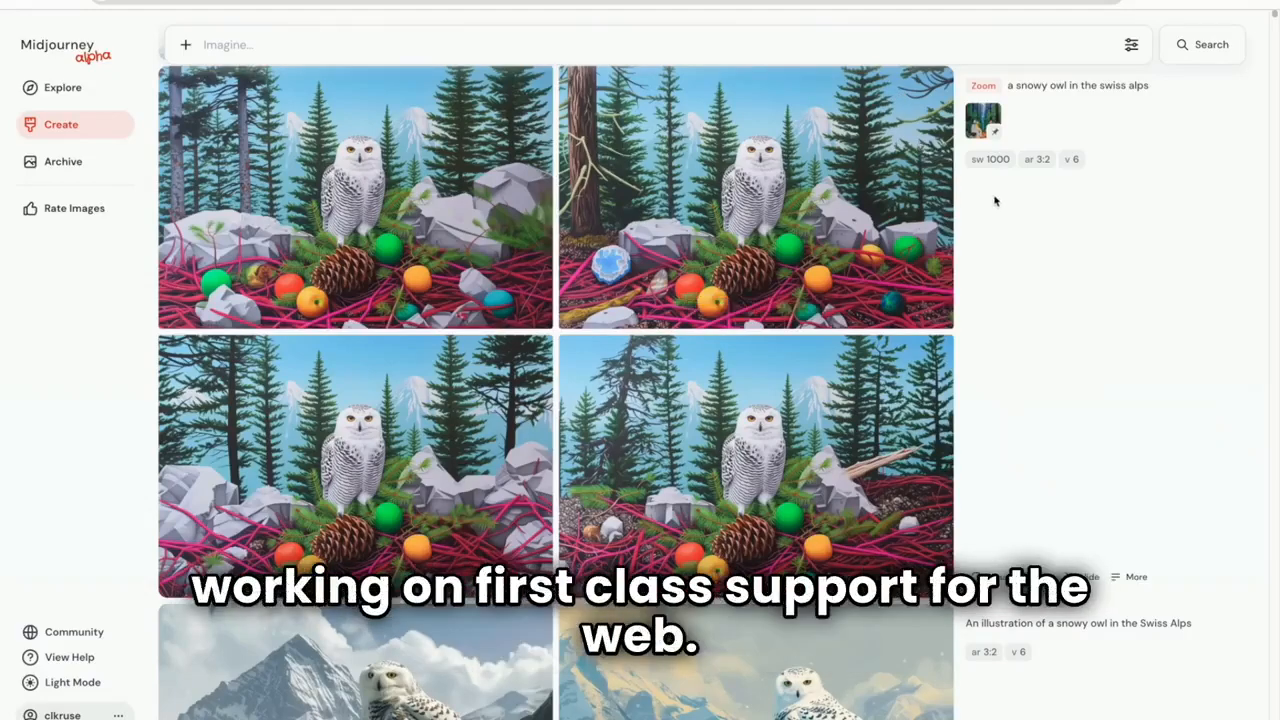
Open the last preschoolers crayon scribbles variation and copy its image address
scroll(994, 201, "up", 5)
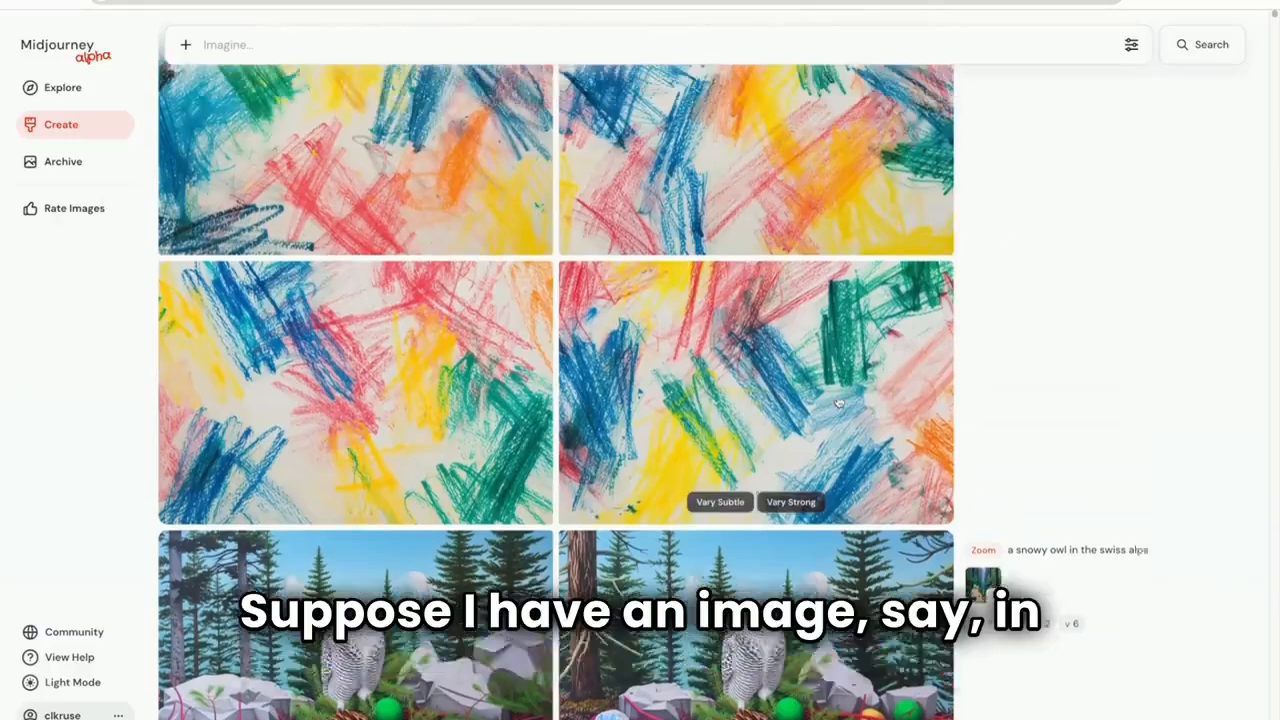
scroll(838, 402, "up", 2)
left_click(784, 504)
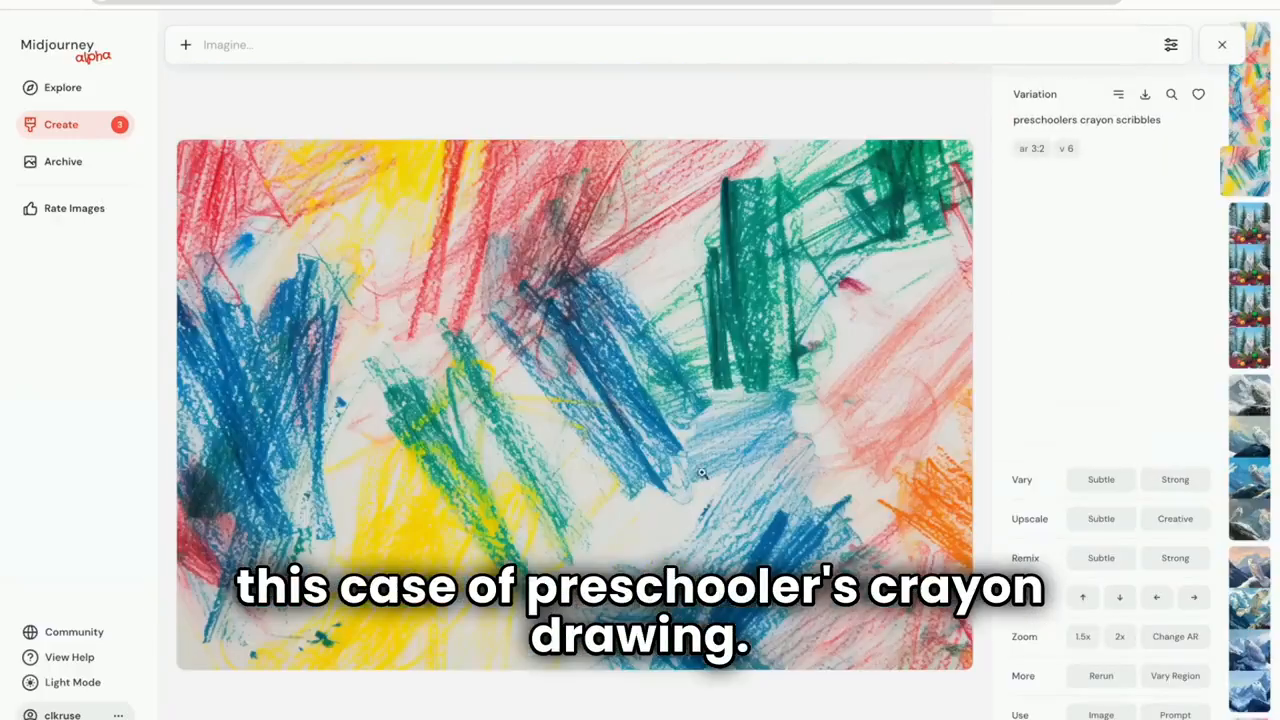
right_click(676, 464)
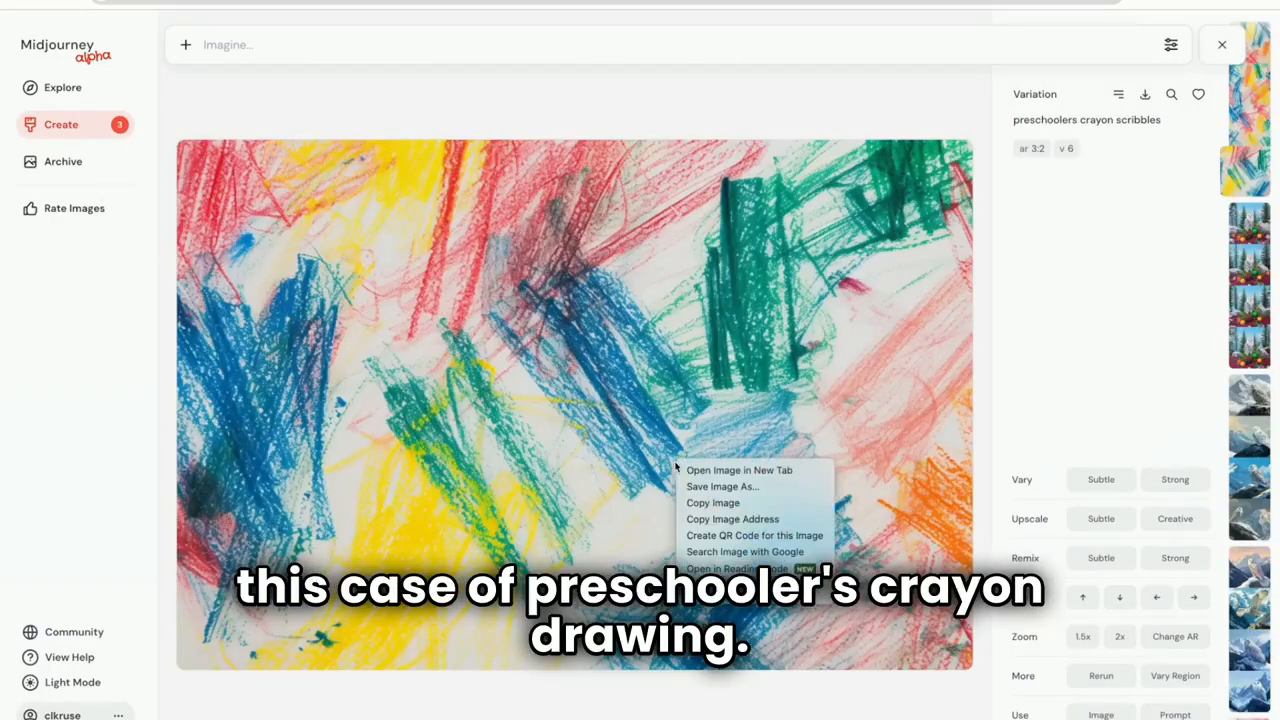
left_click(763, 519)
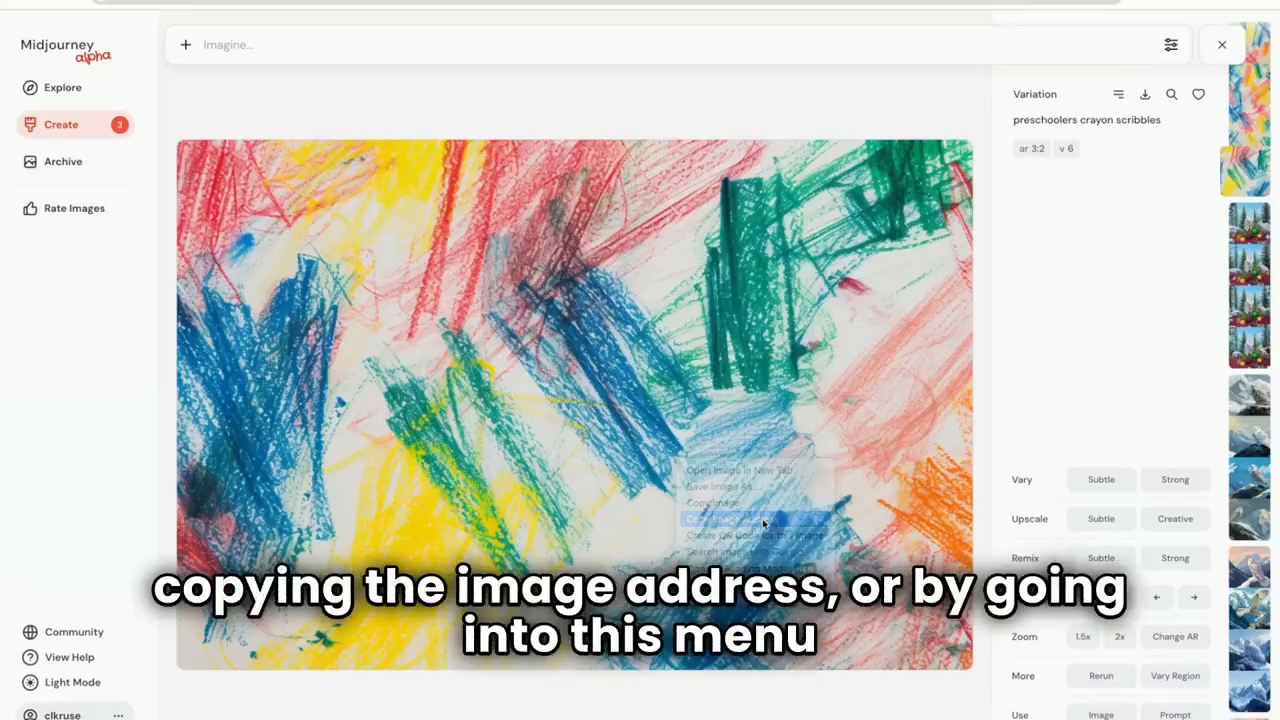
left_click(1117, 96)
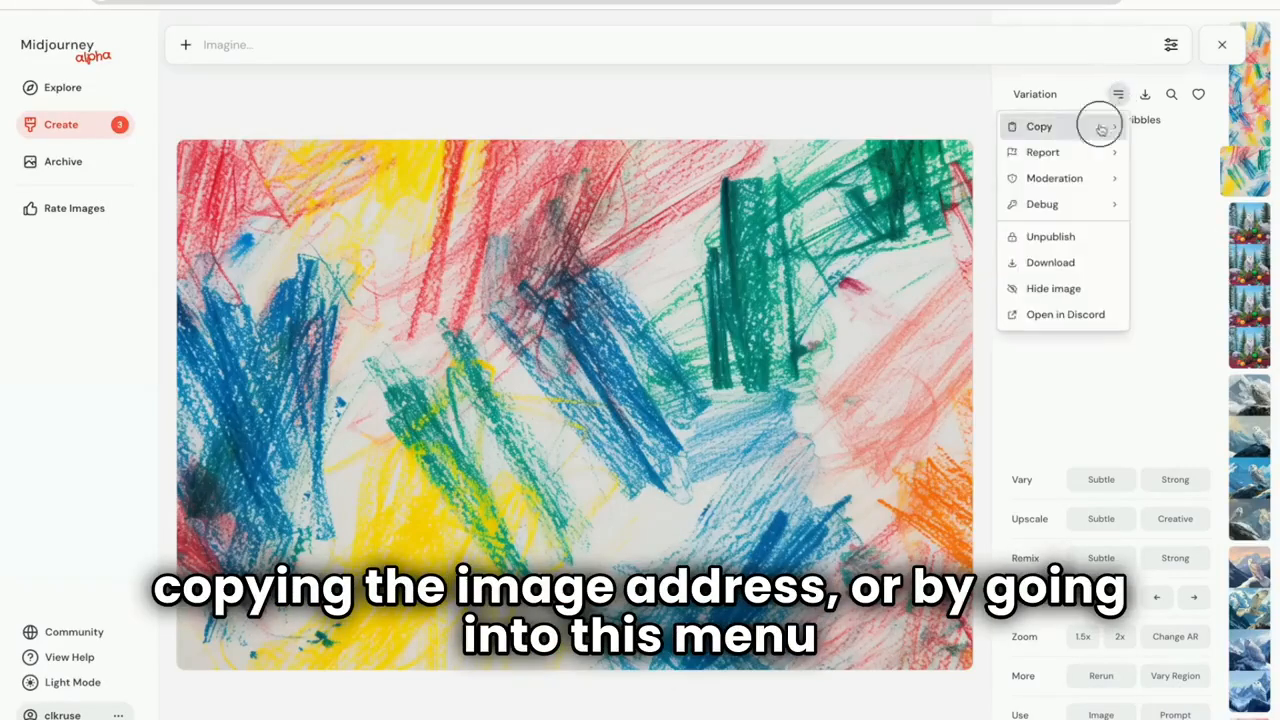
mouse_move(1105, 127)
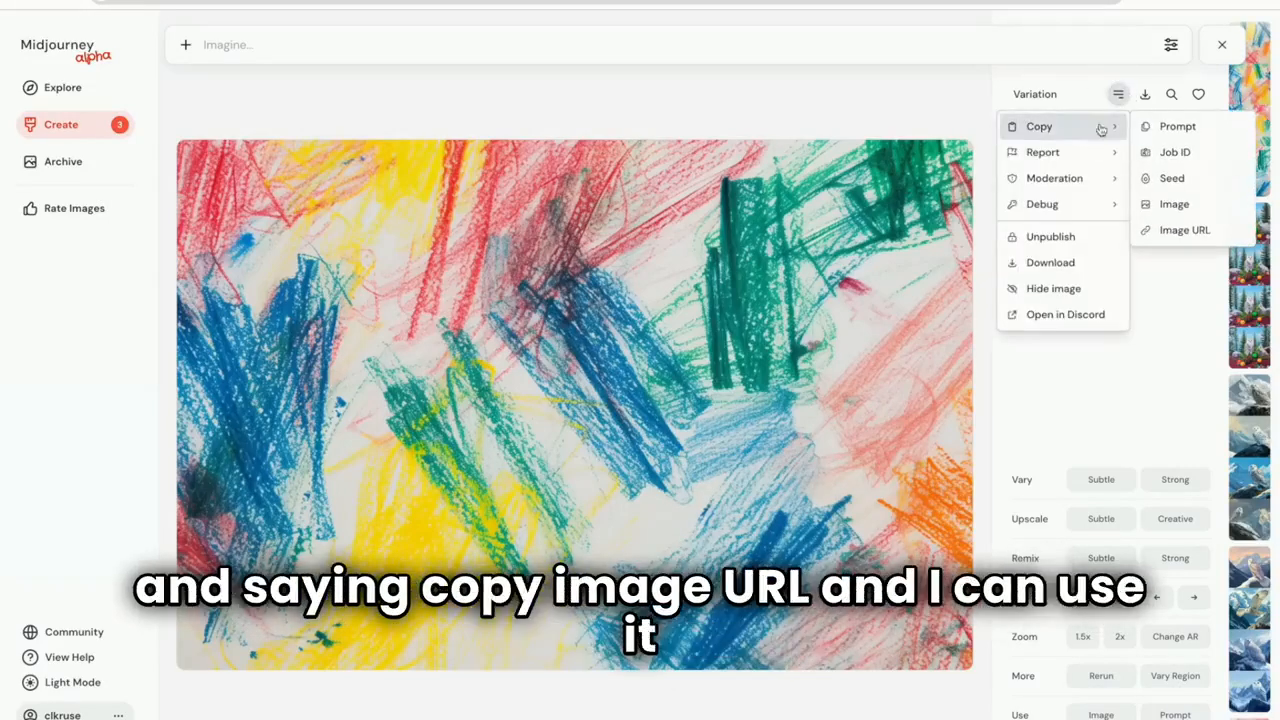
left_click(830, 97)
Submit the prompt "an owl --sref" followed by the copied crayon image URL as the style reference
left_click(661, 50)
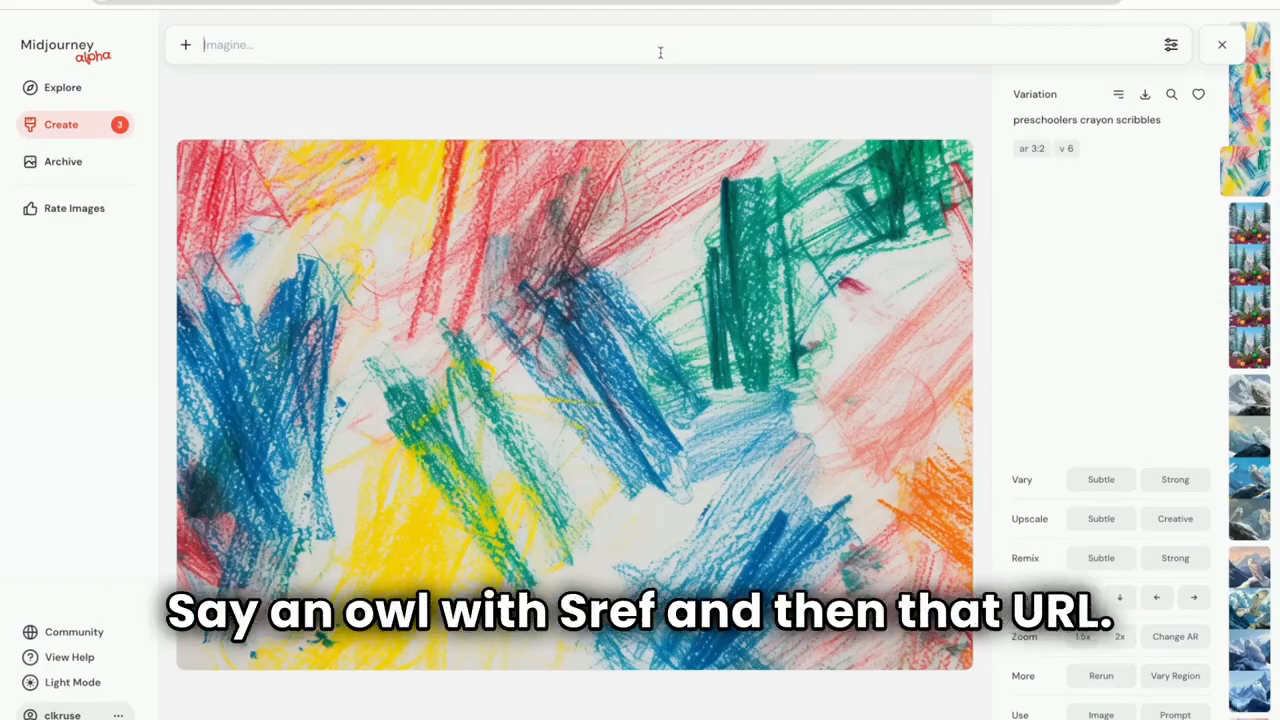
type("an owl --sref")
type("https://cdn.midjourney.com/27b52e4a-383b-426b-9c8e-d012940c95f1/0_3.png")
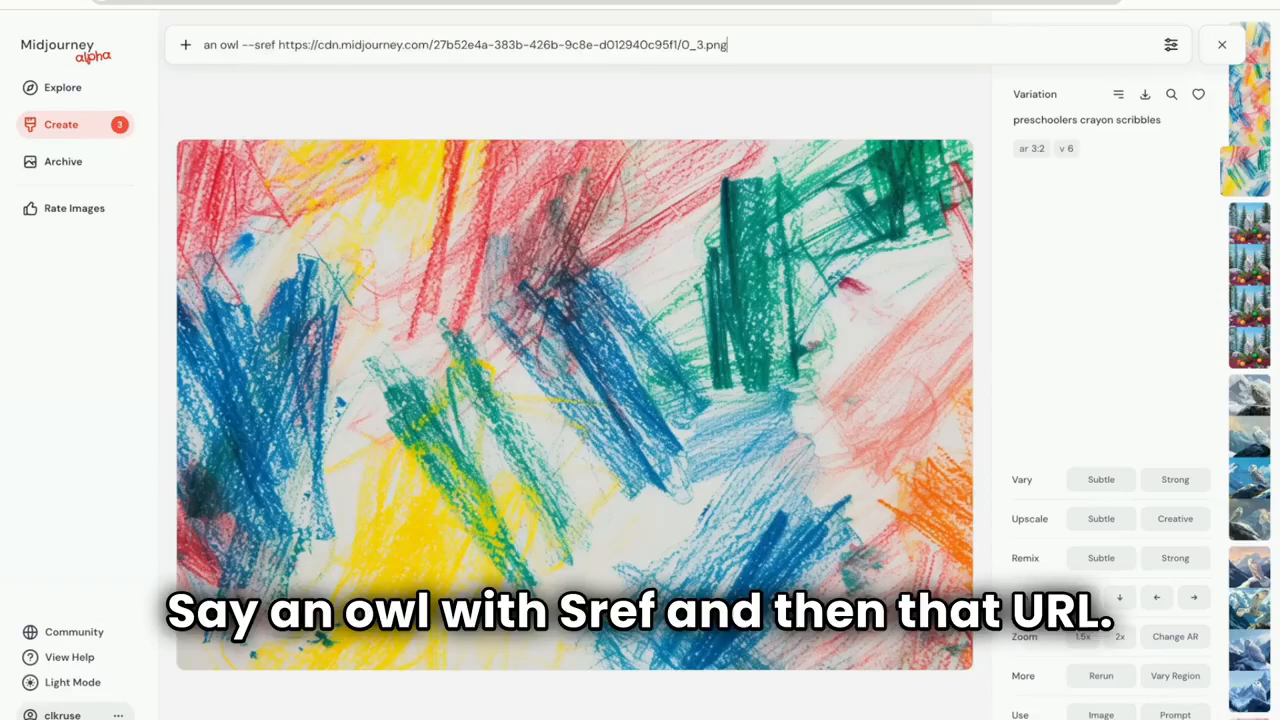
key("Return")
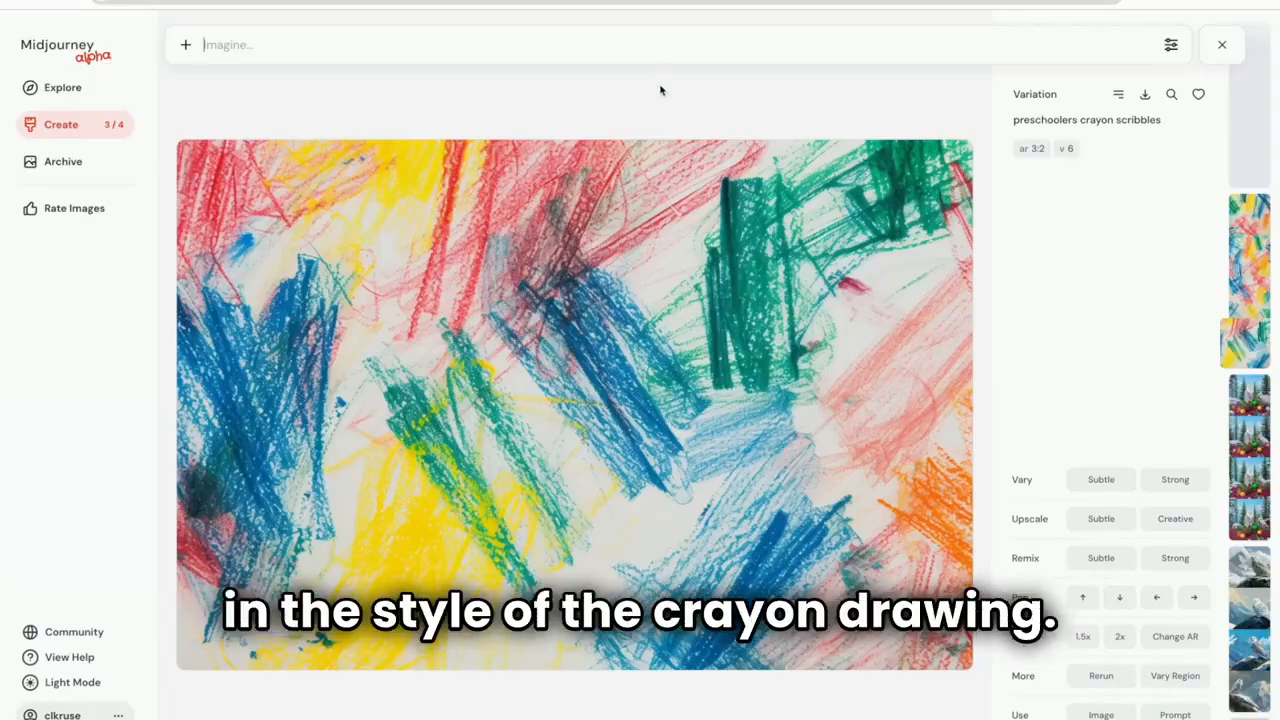
Return to the created jobs and view the third crayon-style owl image, with the black and blue owl, enlarged
key("Escape")
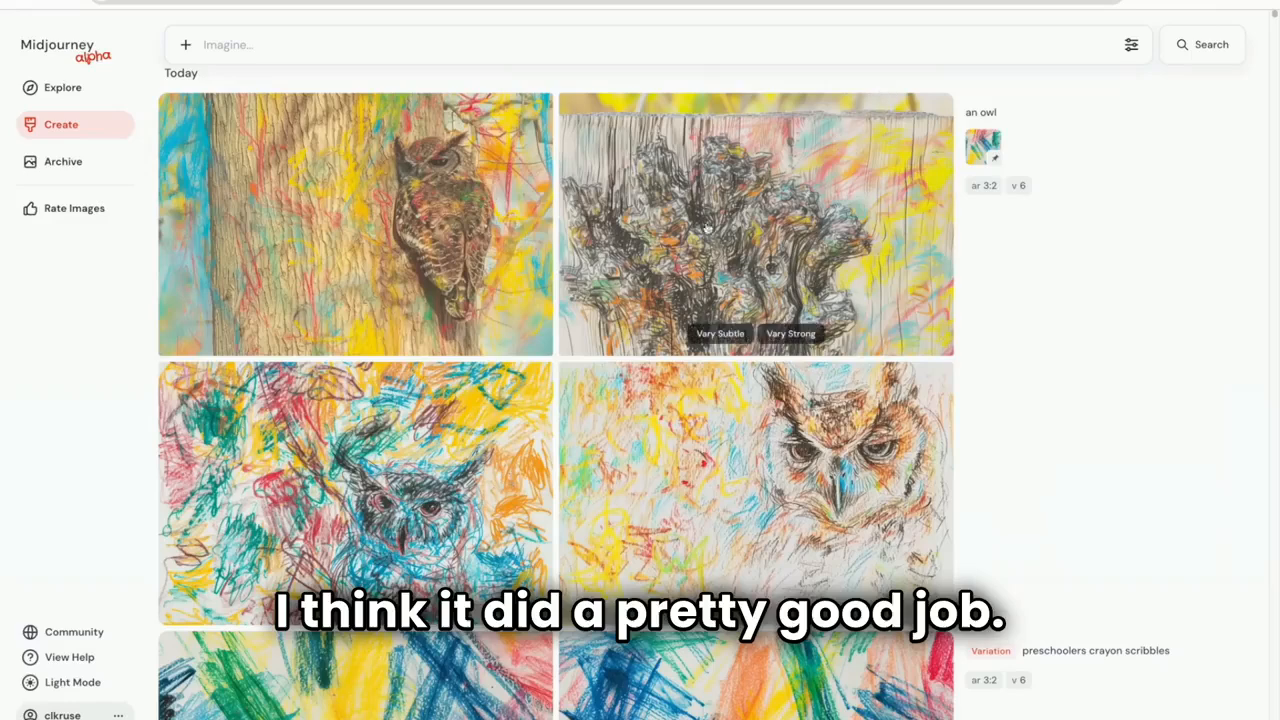
left_click(451, 440)
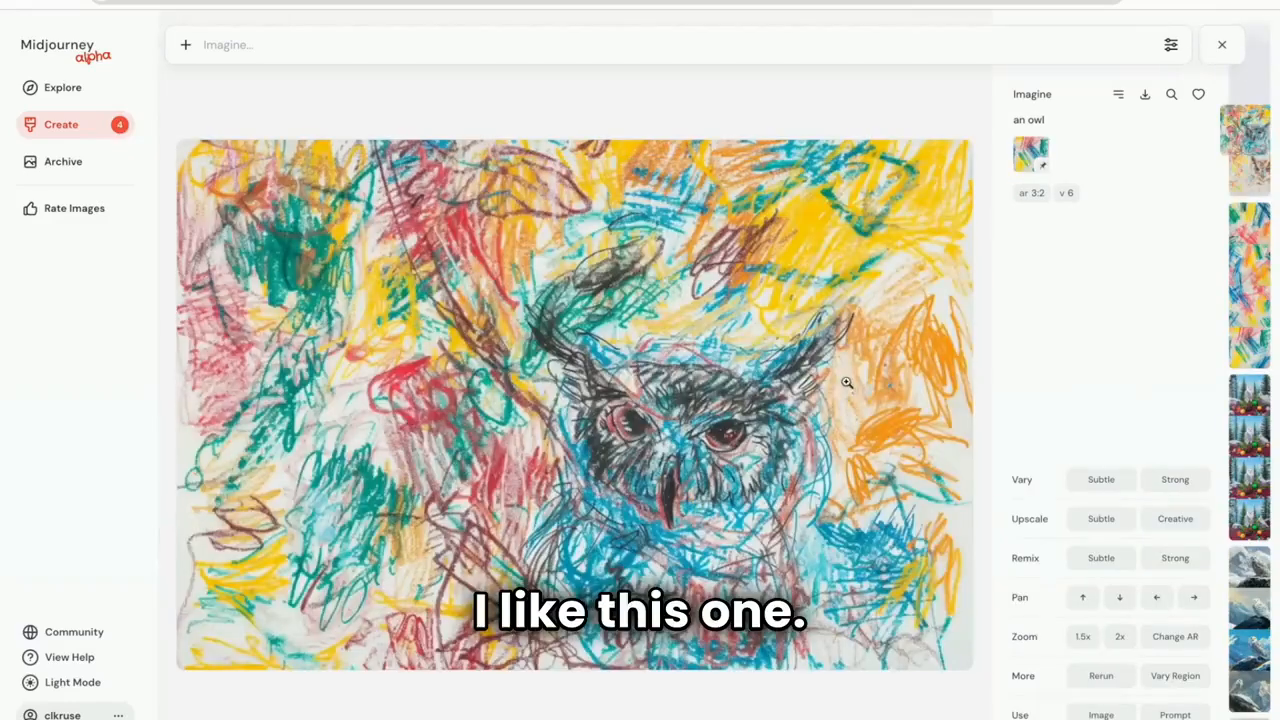
left_click(684, 108)
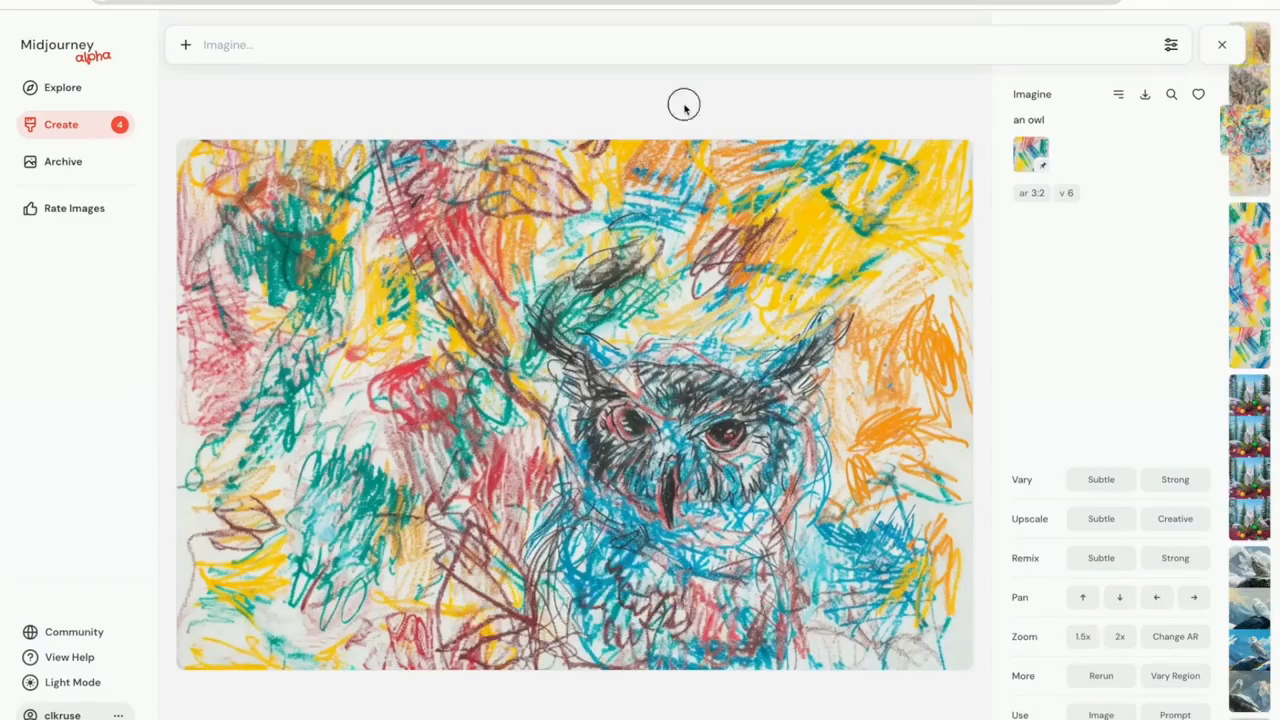
Go to the Archive and open the widened snowy owl image with dark pines on both sides
left_click(41, 170)
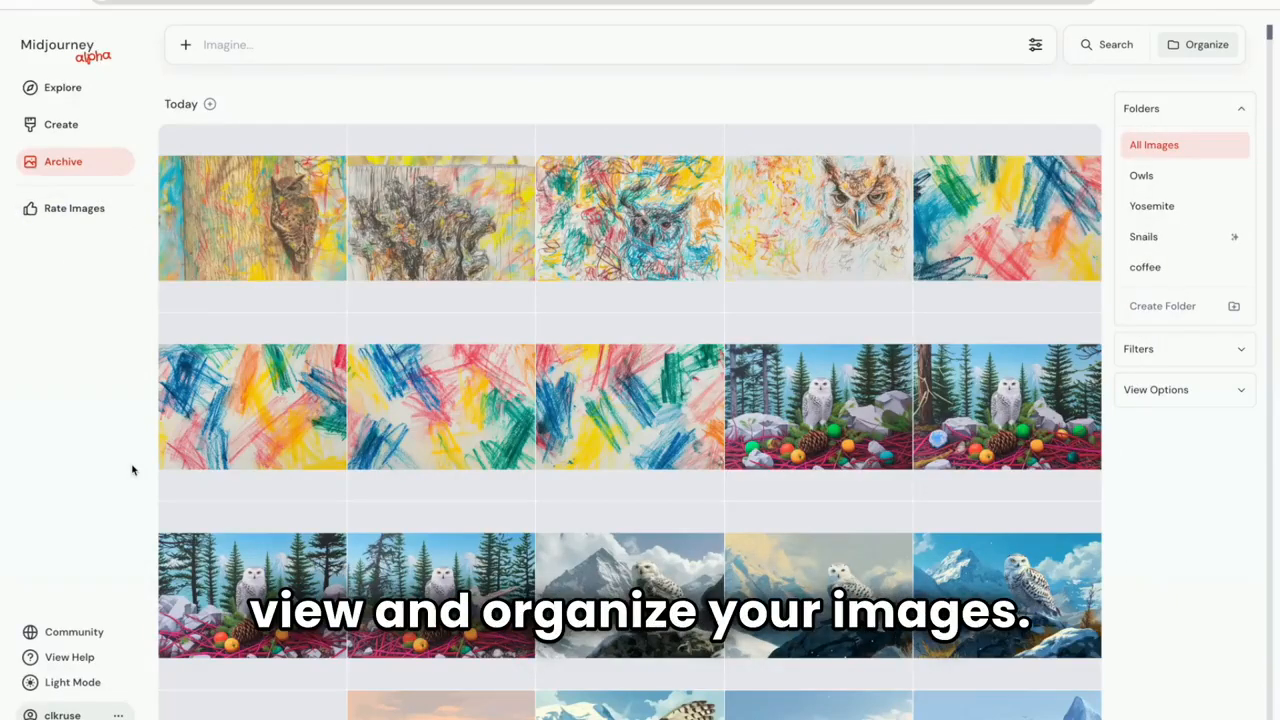
left_click(216, 574)
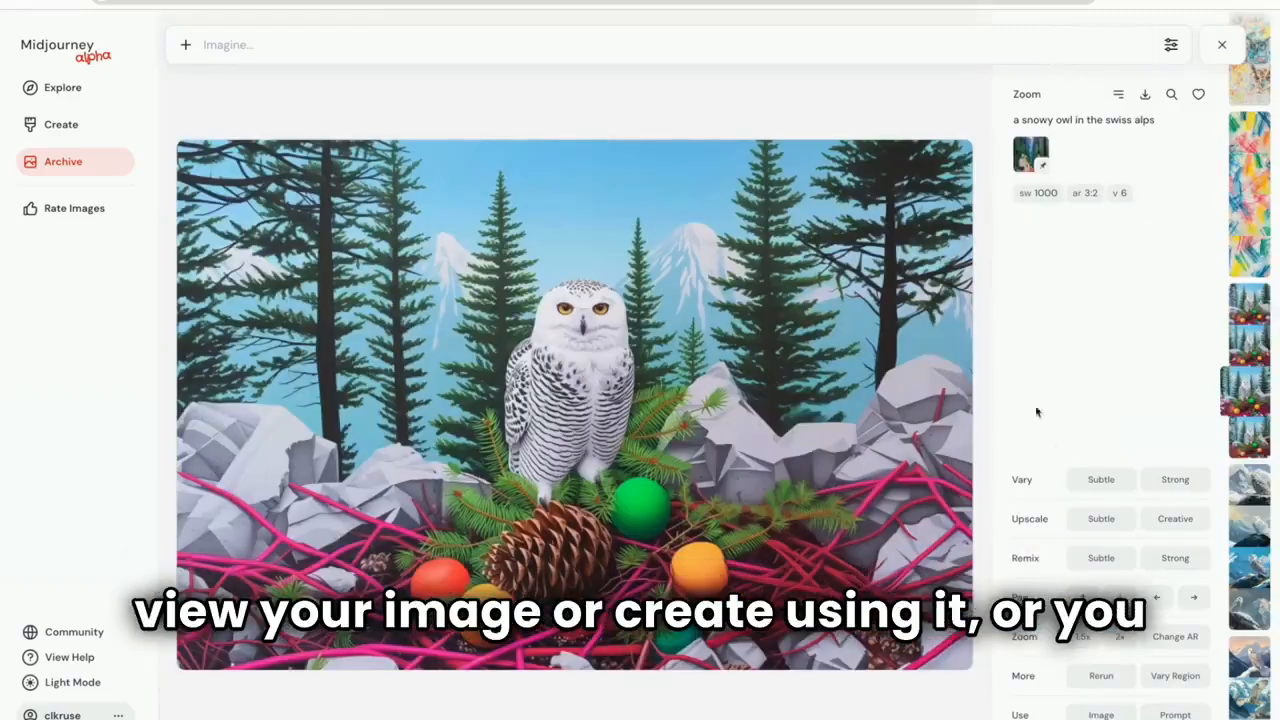
View the widened snowy owl image at full size and close it to return to the archive grid
left_click(627, 574)
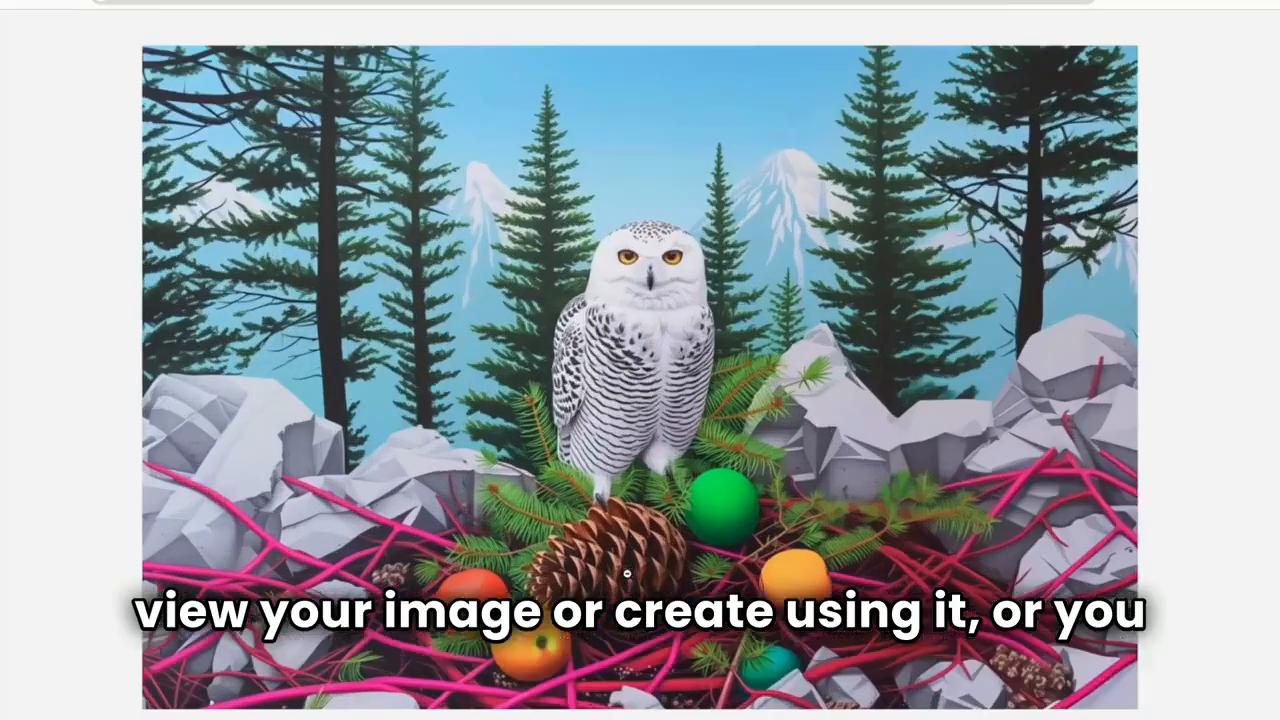
left_click(513, 155)
left_click(489, 123)
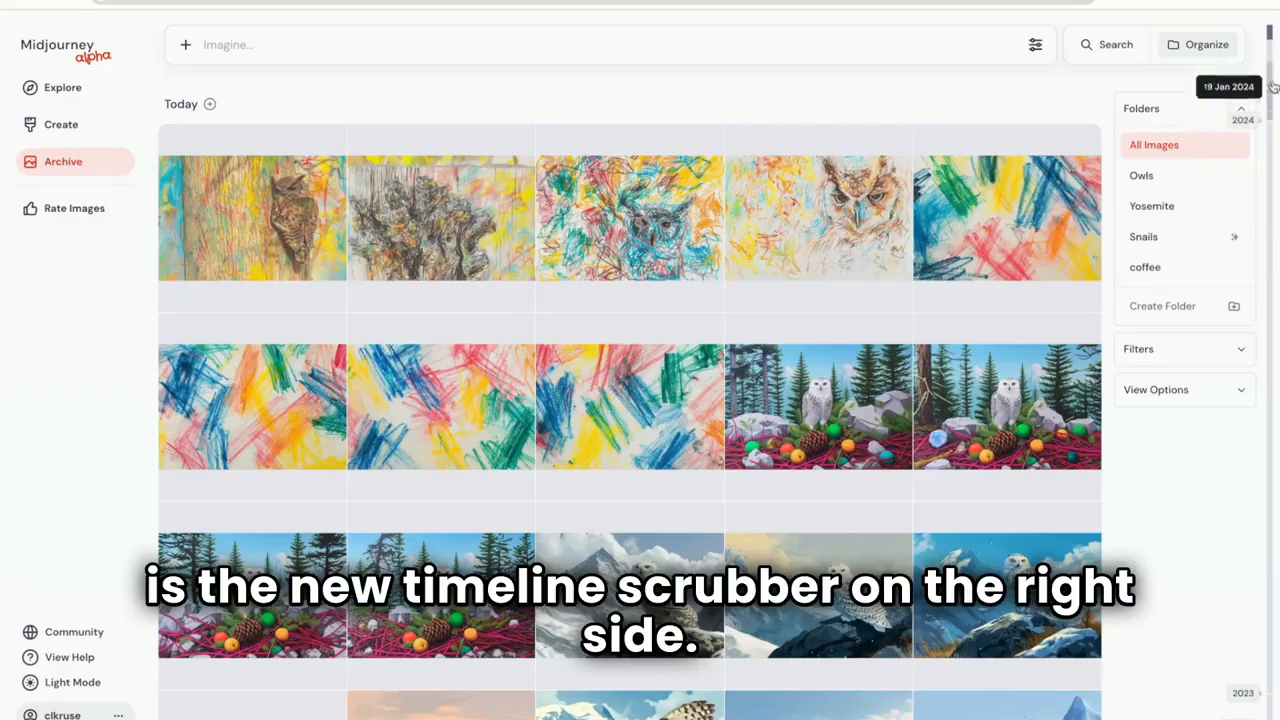
Jump along the archive timeline to 6 Dec 2023 and return to the newest images
left_click(1275, 209)
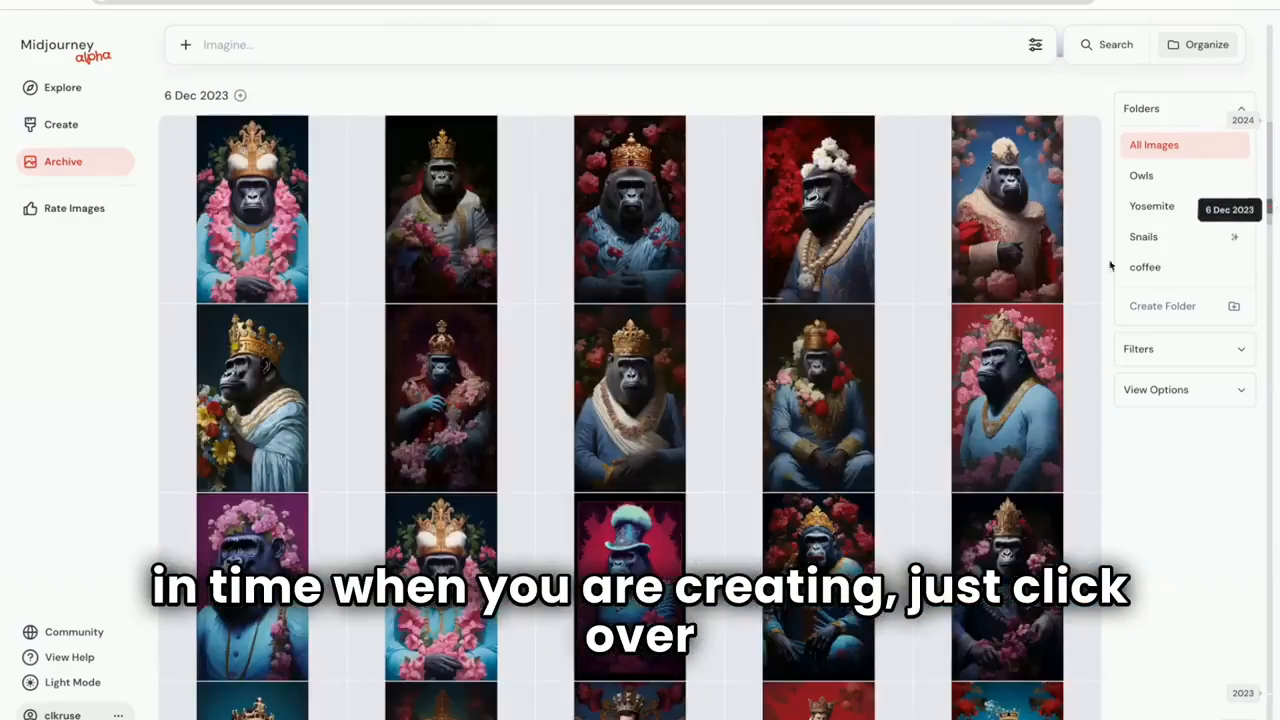
left_click(78, 161)
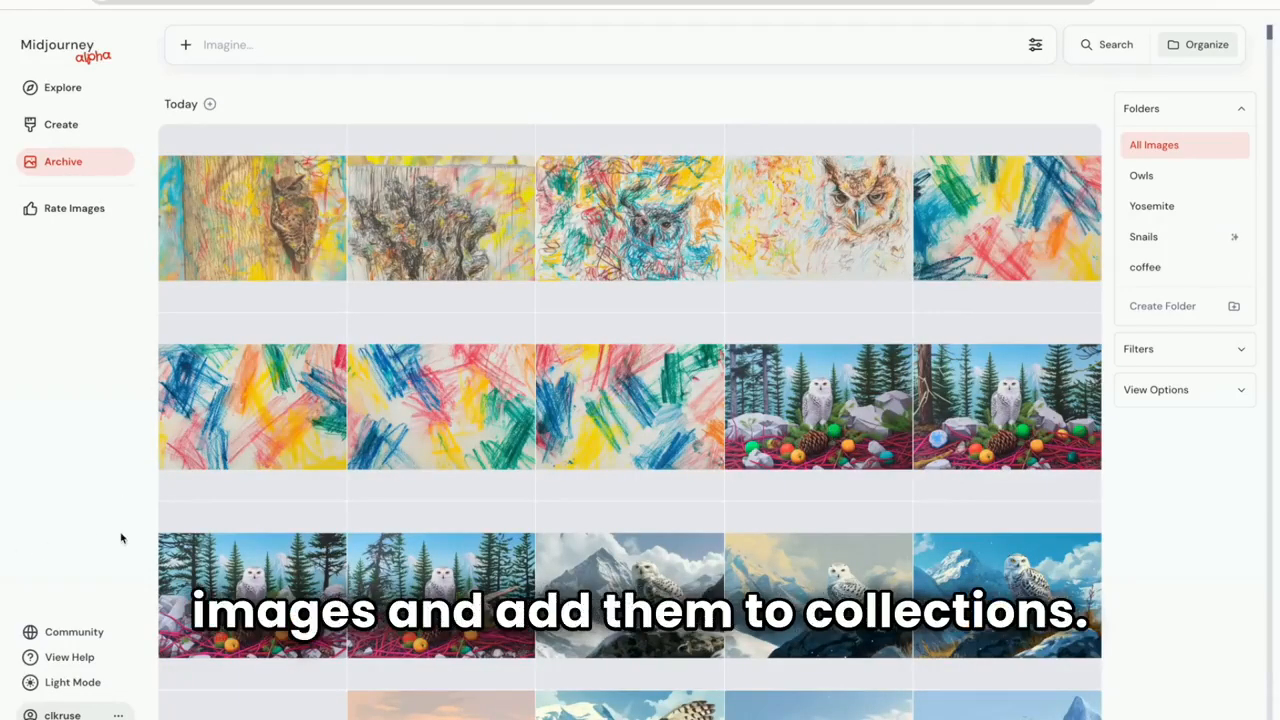
Select only the four portrait snowy owl images in today's archive and check which further actions are offered for them
scroll(438, 505, "down", 5)
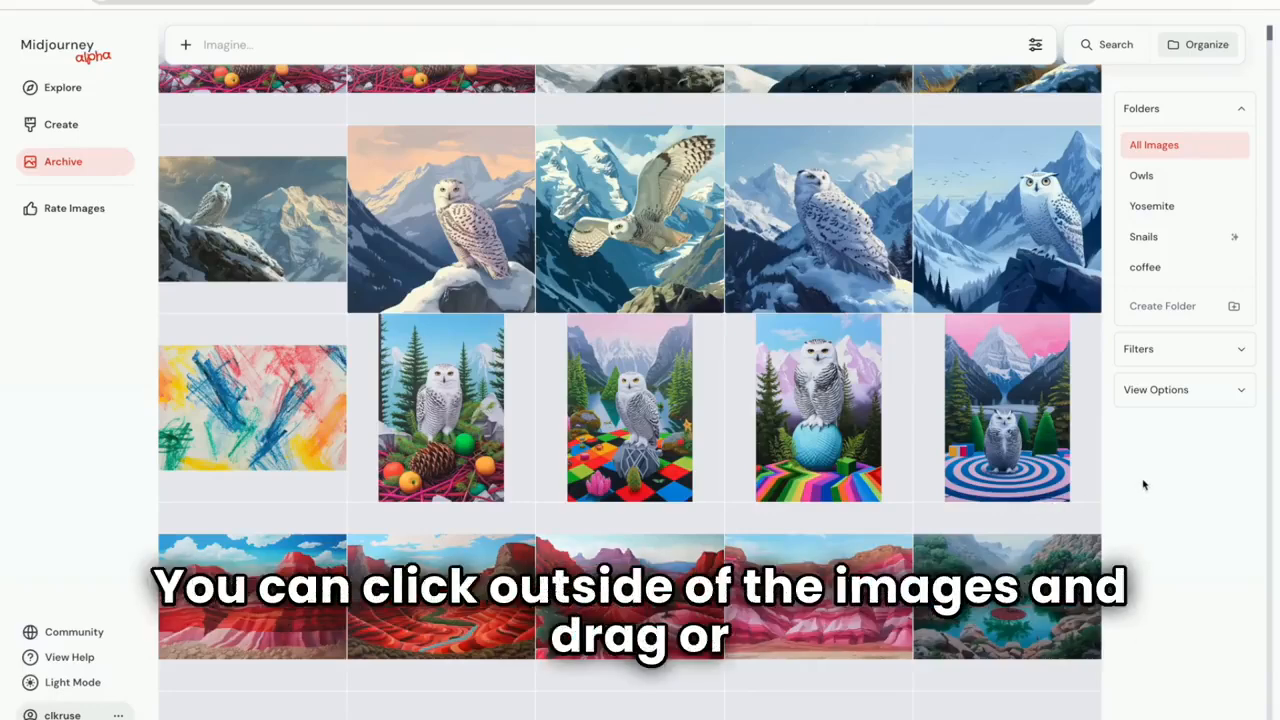
left_click(1143, 482)
left_click_drag(1143, 482, 858, 478)
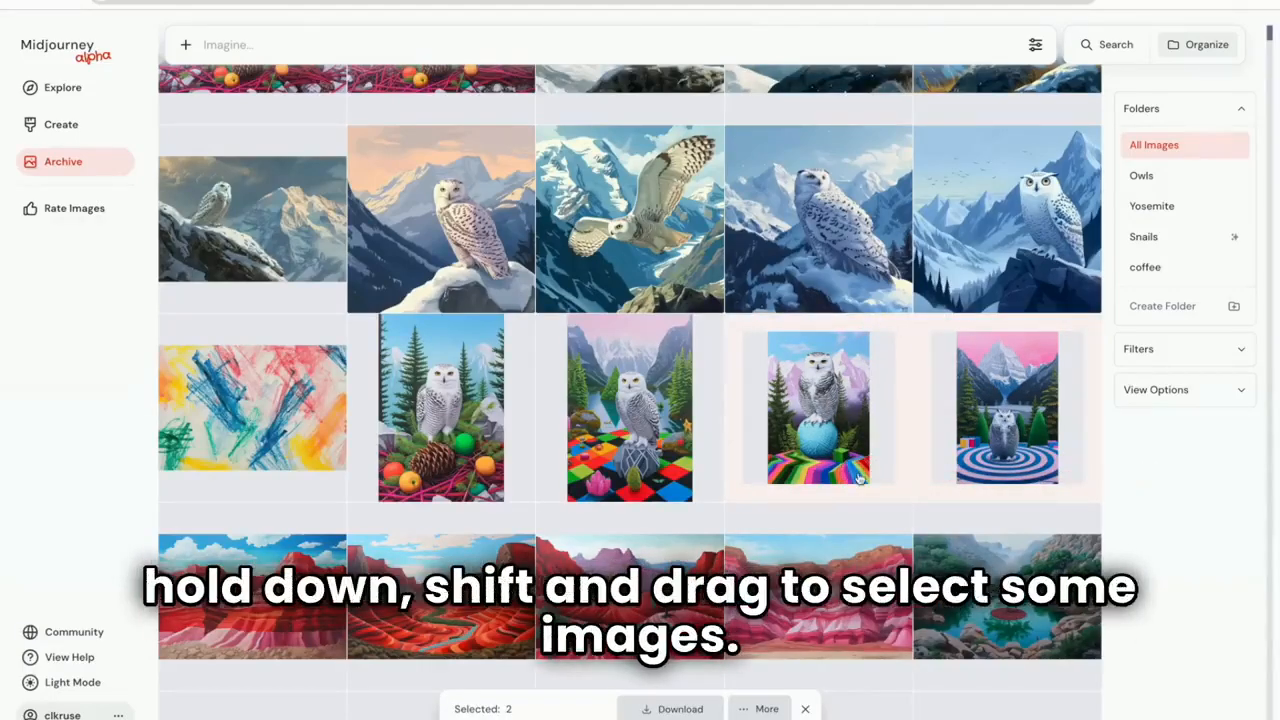
left_click_drag(335, 514, 600, 395)
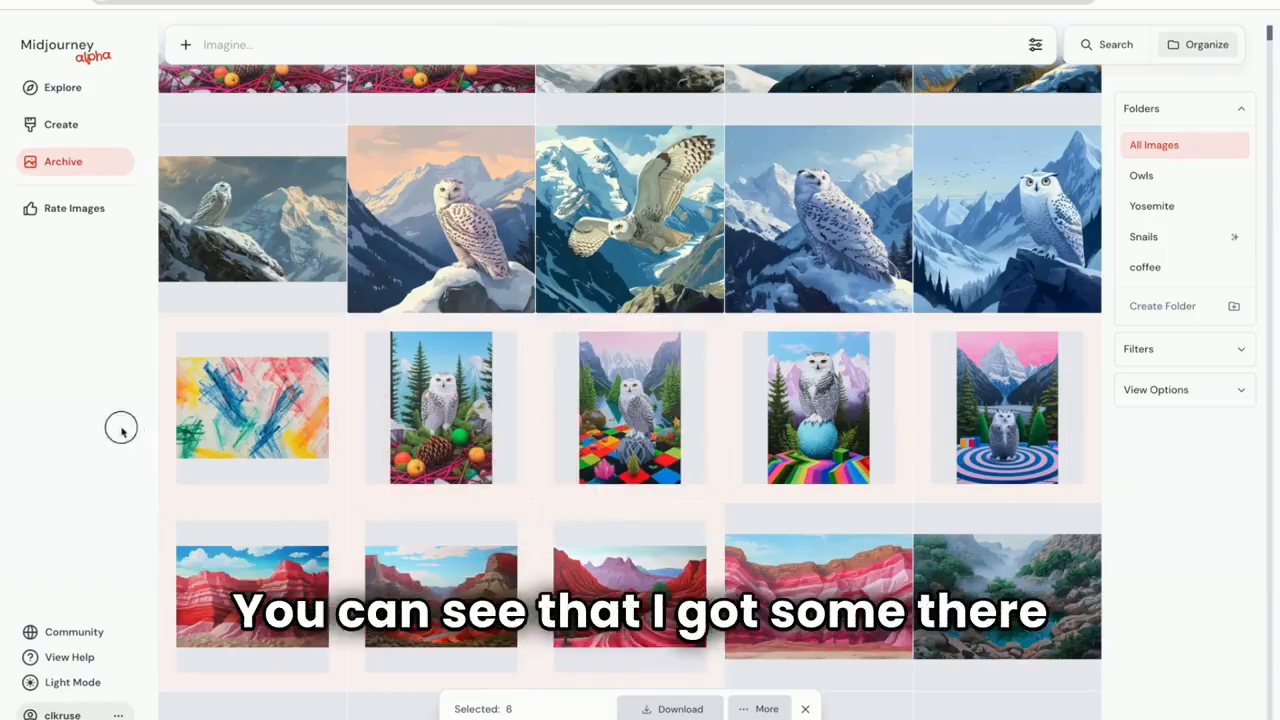
left_click_drag(120, 428, 402, 641)
left_click(660, 639, "shift")
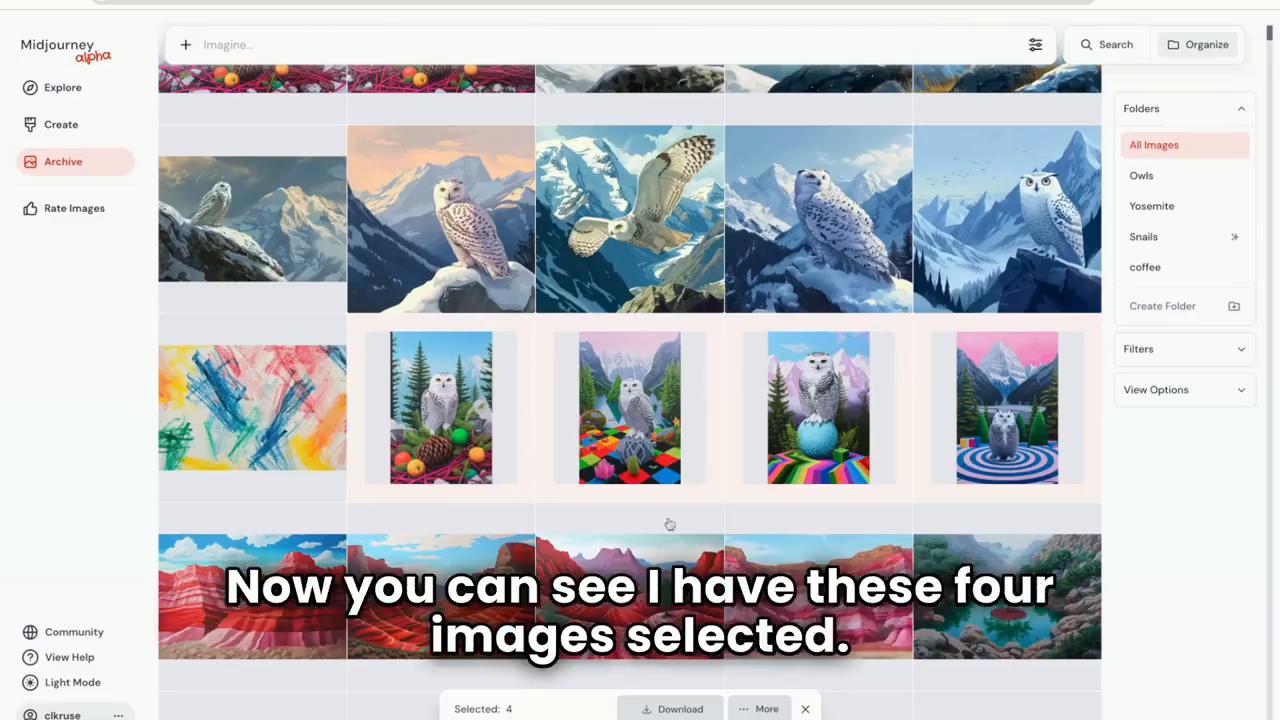
left_click(760, 706)
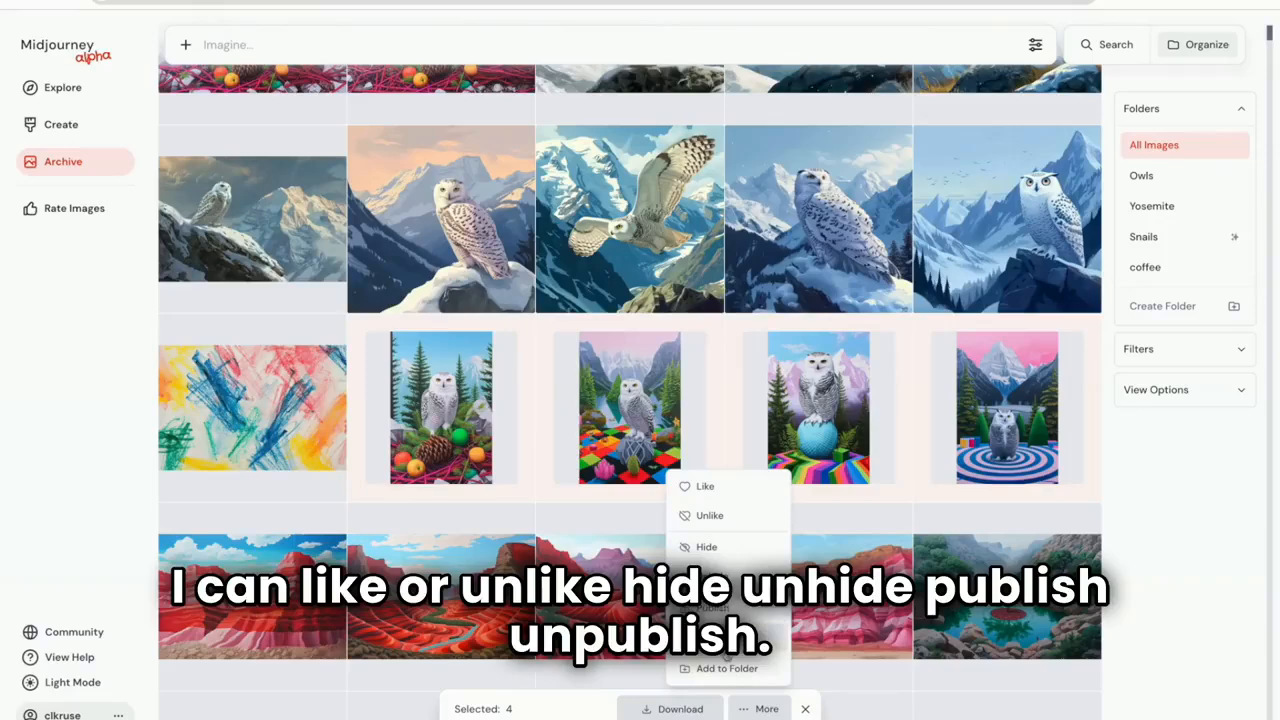
left_click(766, 708)
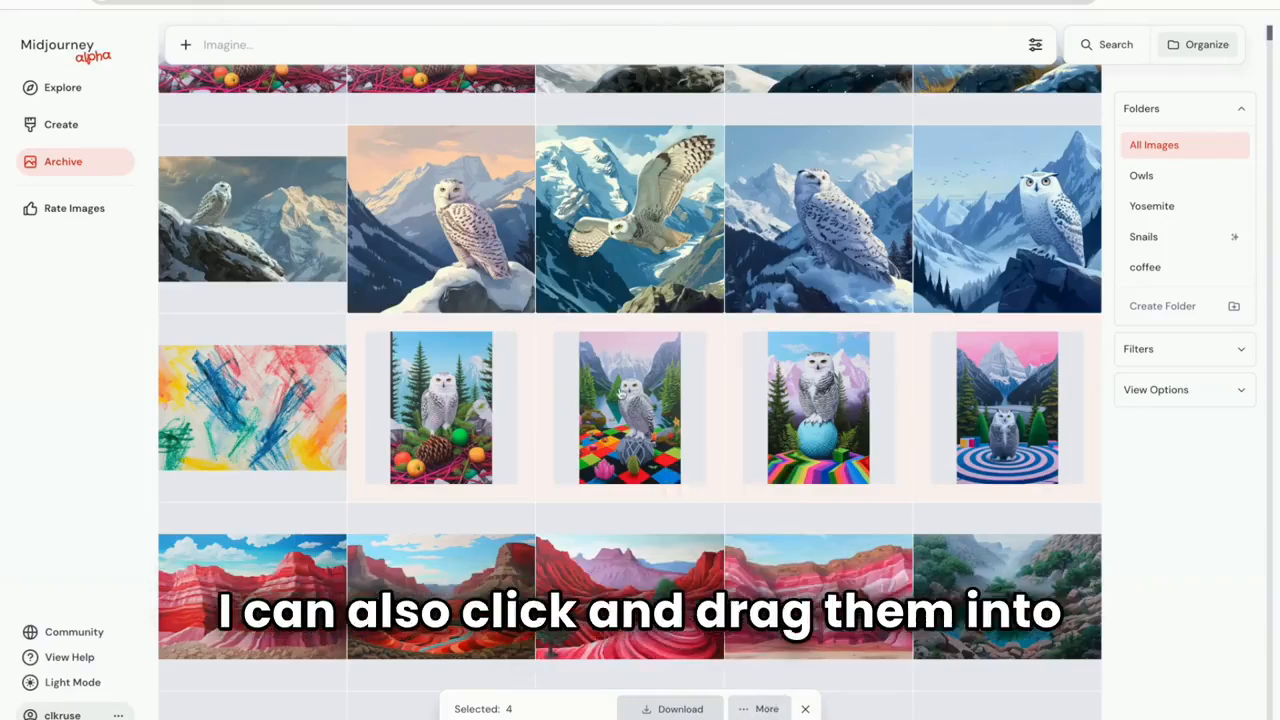
Add the four selected owl images to the Owls folder and open that folder
left_click_drag(621, 393, 1142, 177)
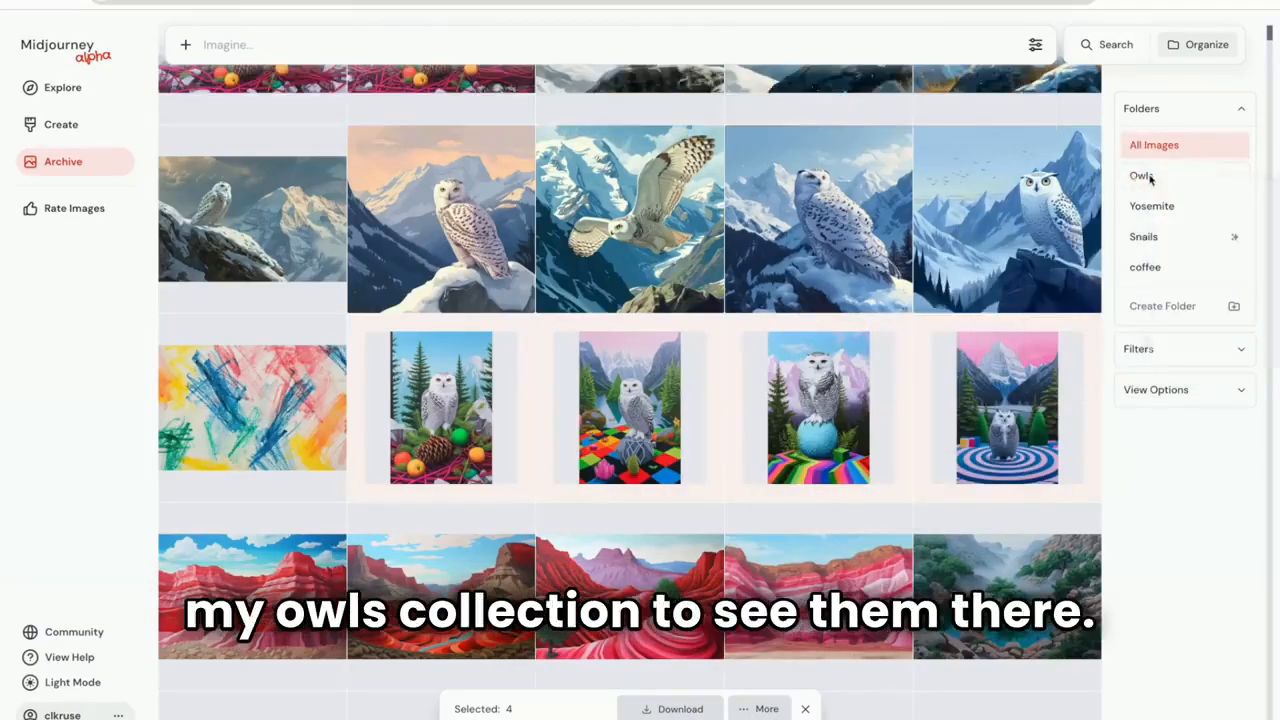
left_click(1146, 177)
scroll(430, 288, "up", 4)
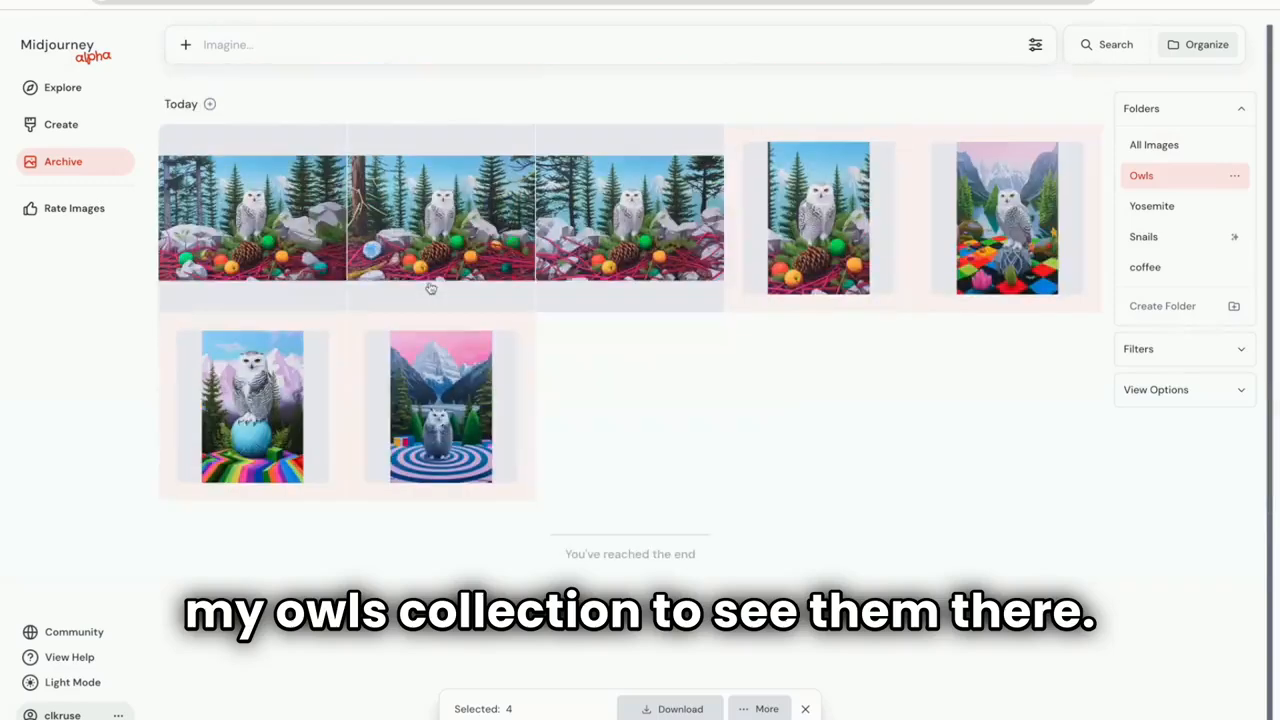
Remove the owl image with the pink sky and blue-and-white circular floor from the Owls folder
left_click(638, 431)
left_click_drag(616, 433, 457, 440)
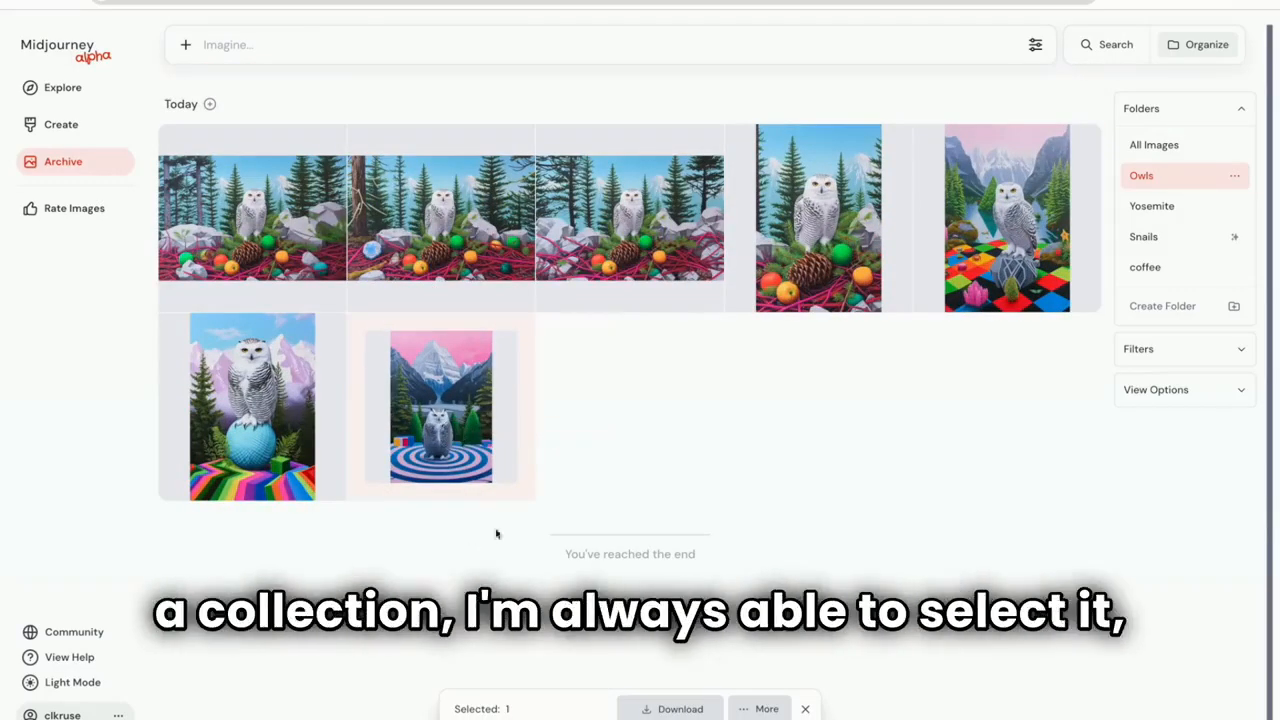
left_click(750, 708)
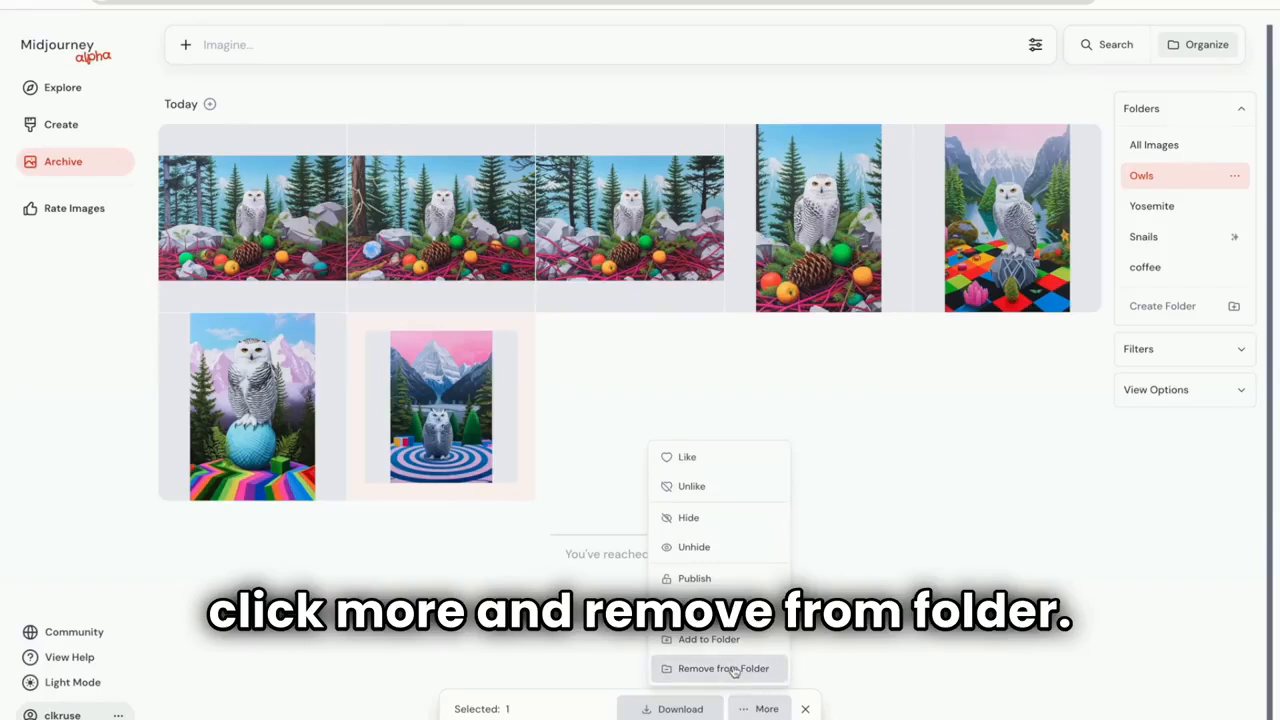
left_click(733, 669)
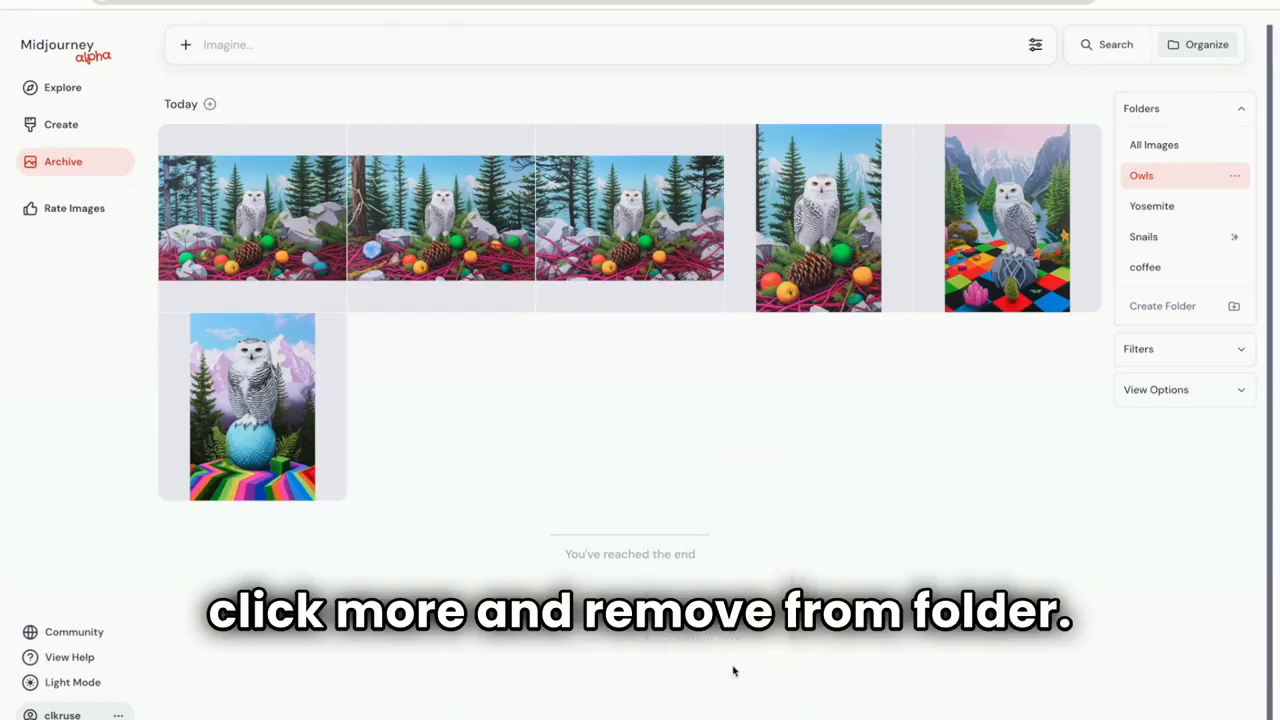
Show all archived images with the filter options expanded and browse through today's images
left_click(1181, 152)
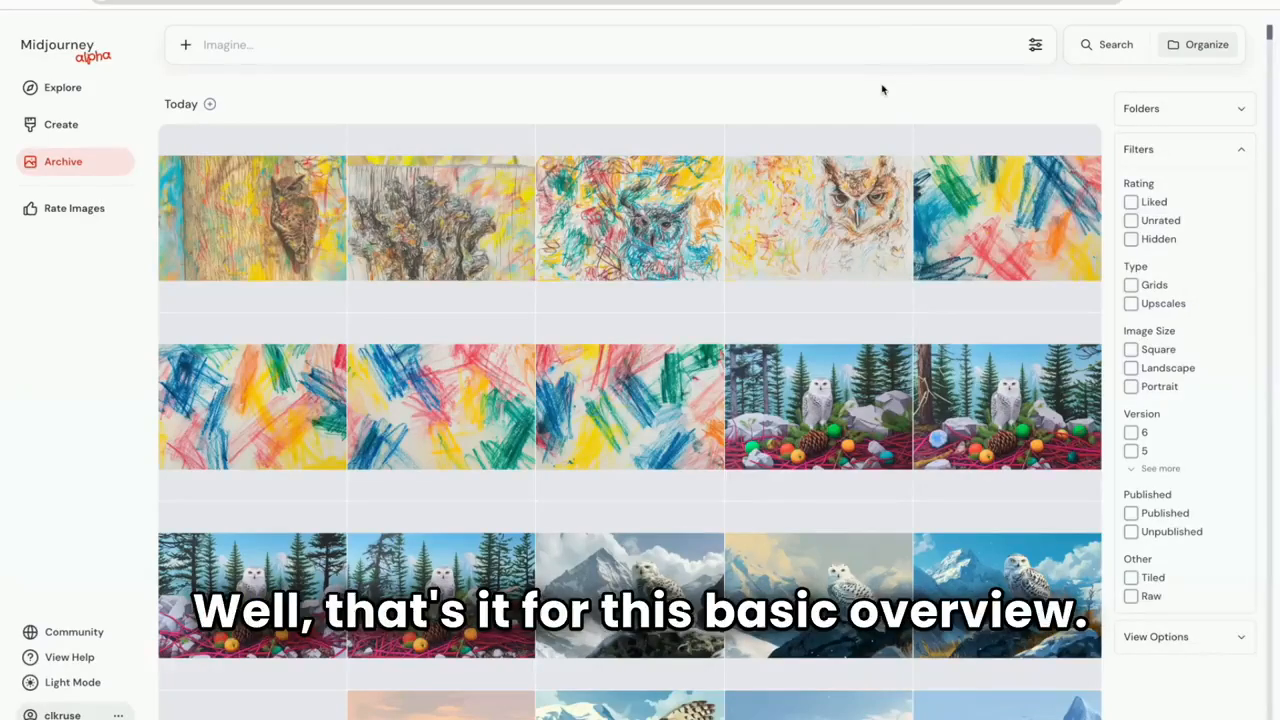
scroll(774, 343, "down", 4)
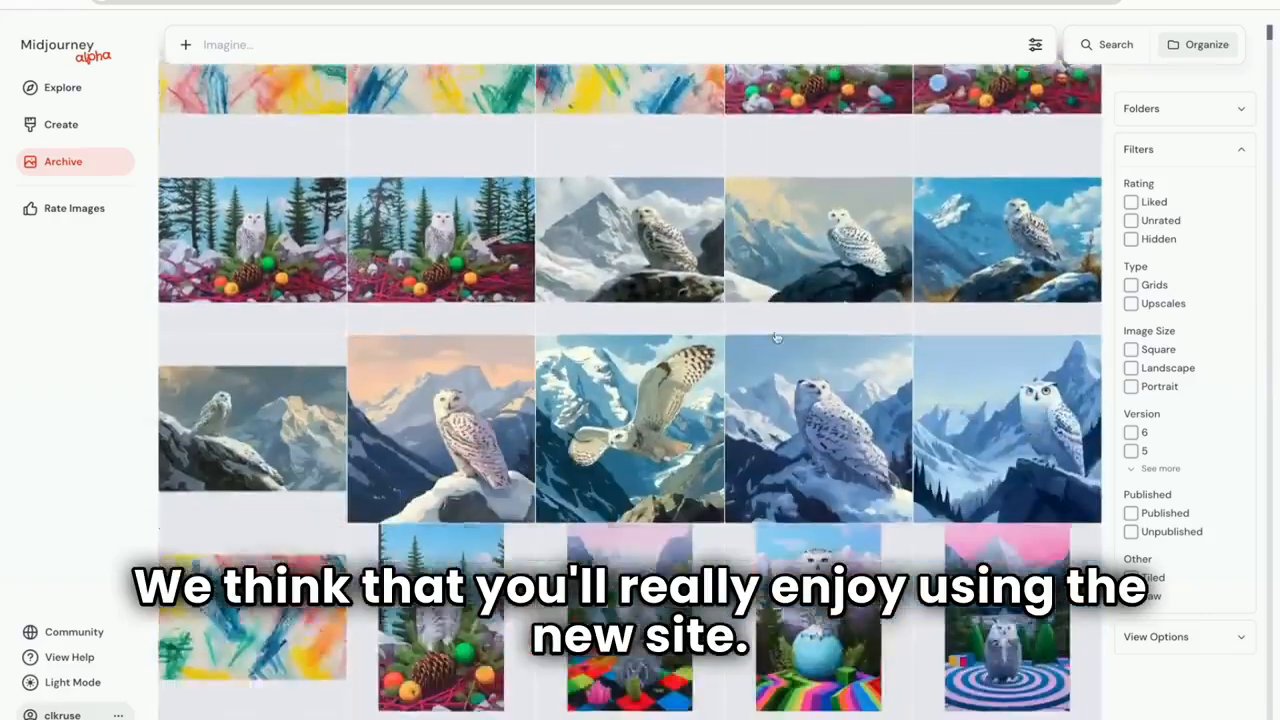
scroll(776, 337, "down", 5)
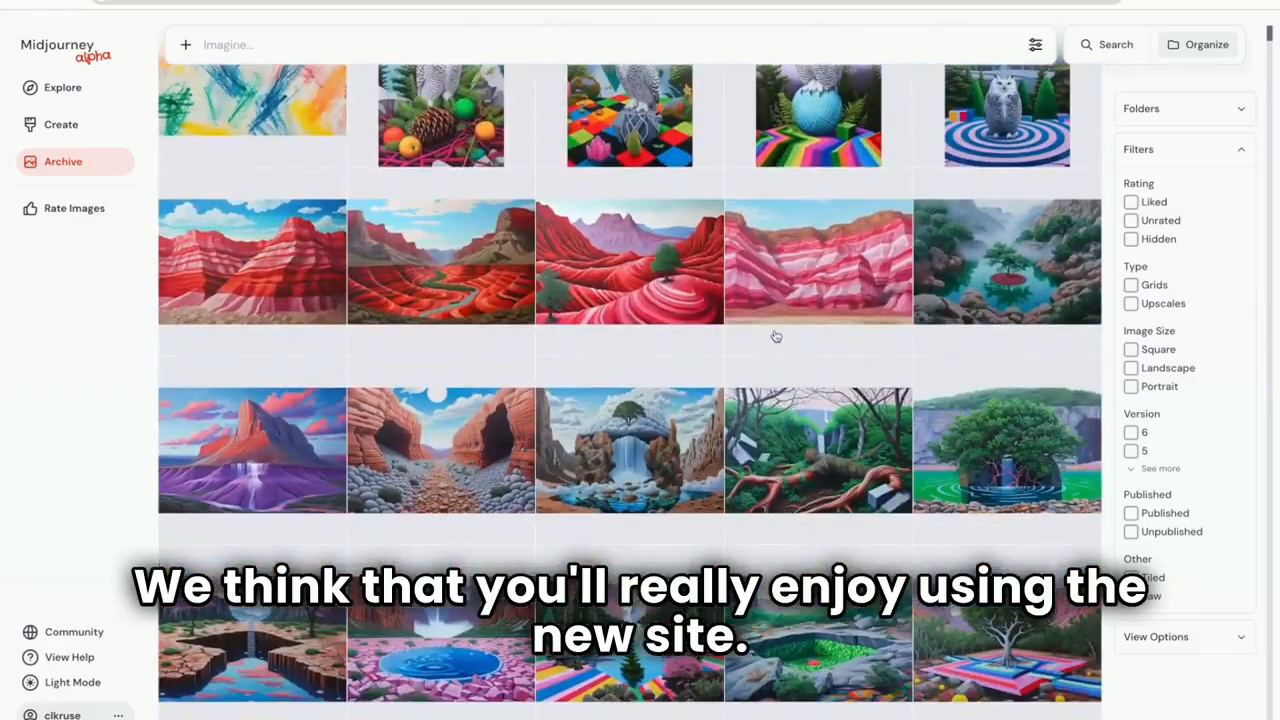